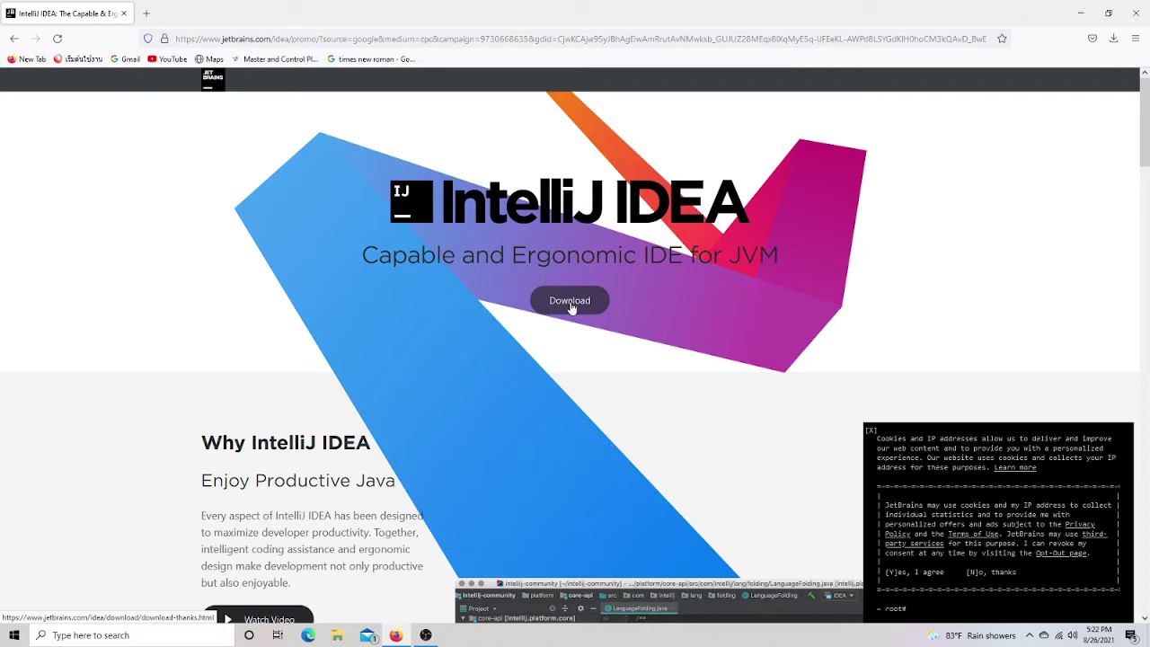
- Cancel the offered ideaIU-2021.2.1.exe download and open the IntelliJ IDEA download page with the edition choices
{"action": "left_click", "coordinate": [570, 304]}
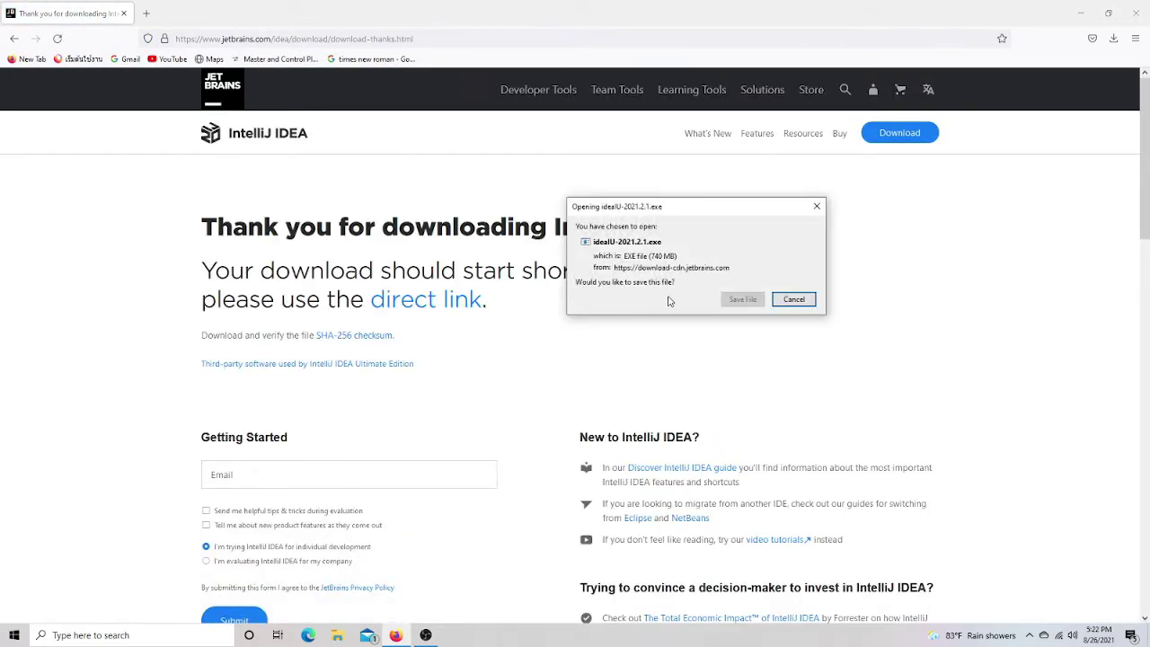
{"action": "left_click", "coordinate": [814, 299]}
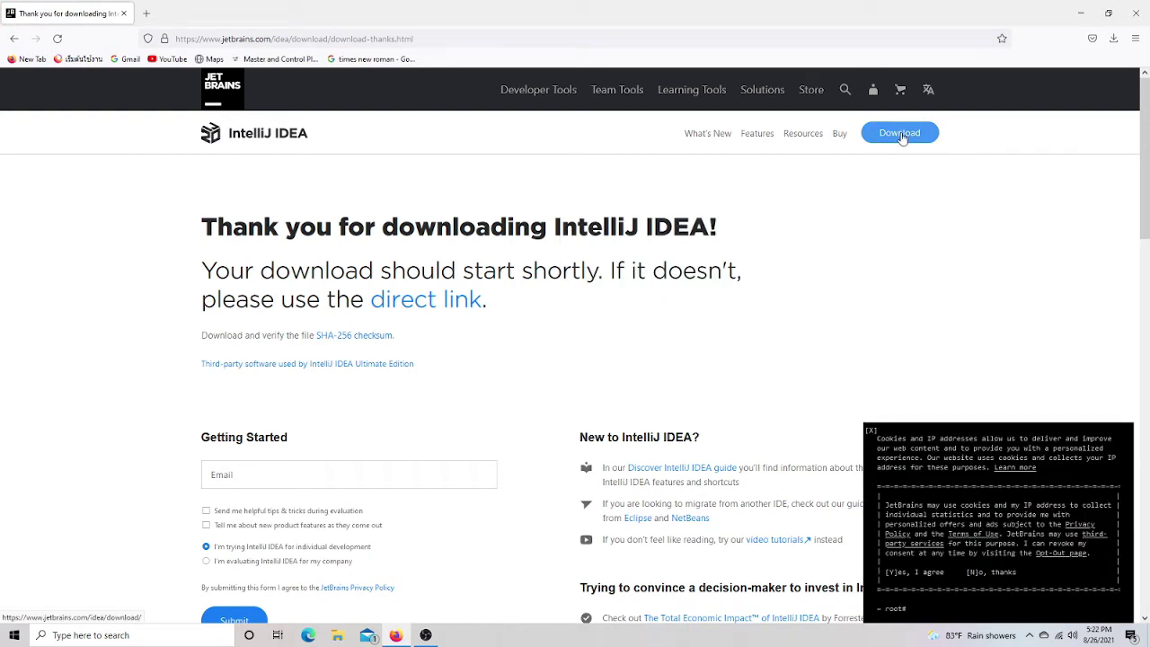
{"action": "left_click", "coordinate": [912, 139]}
{"action": "left_click", "coordinate": [903, 139]}
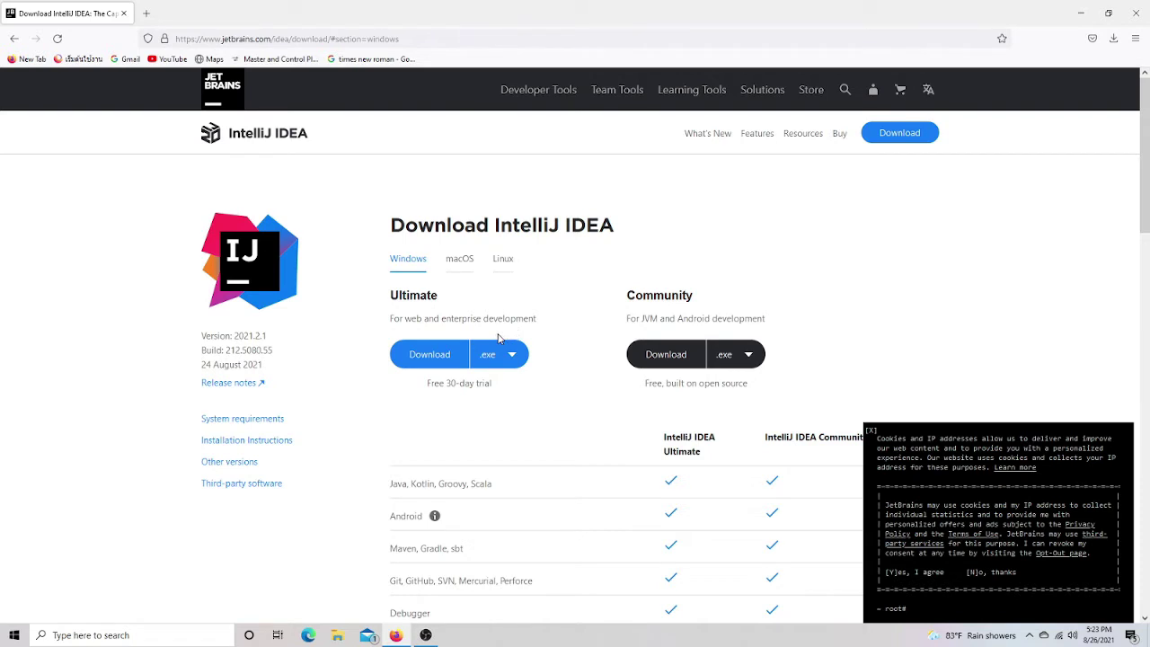
- Examine the feature comparison between the IntelliJ IDEA Ultimate and Community editions
{"action": "left_click", "coordinate": [433, 362]}
{"action": "scroll", "coordinate": [527, 322], "scroll_direction": "down", "scroll_amount": 3}
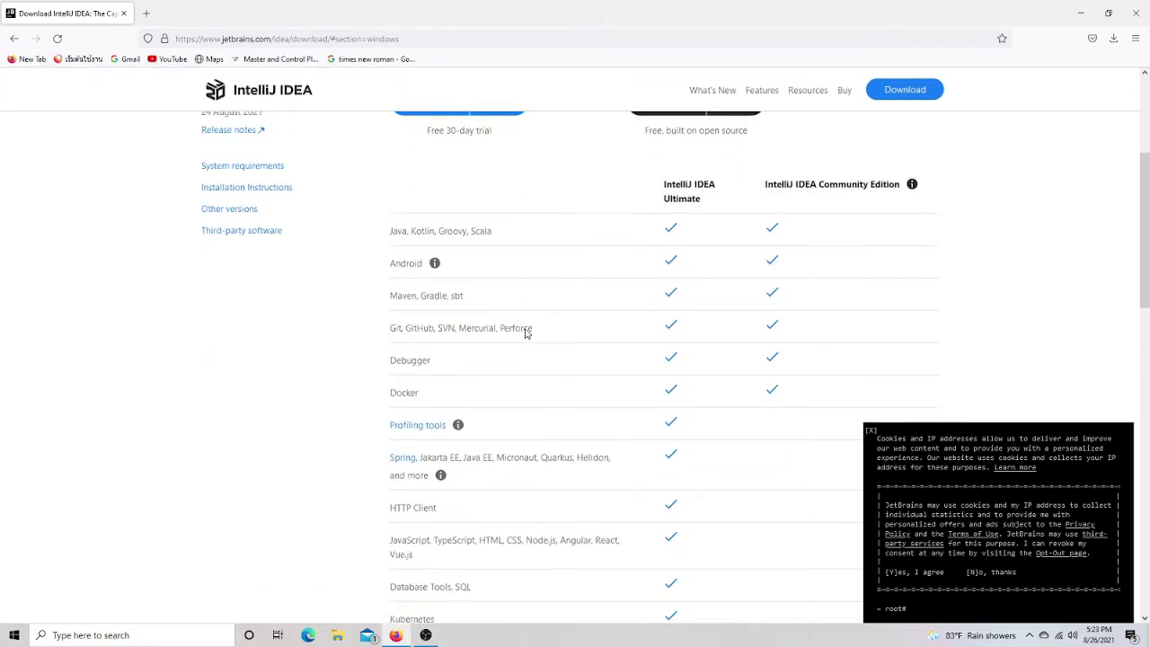
{"action": "scroll", "coordinate": [527, 334], "scroll_direction": "down", "scroll_amount": 2}
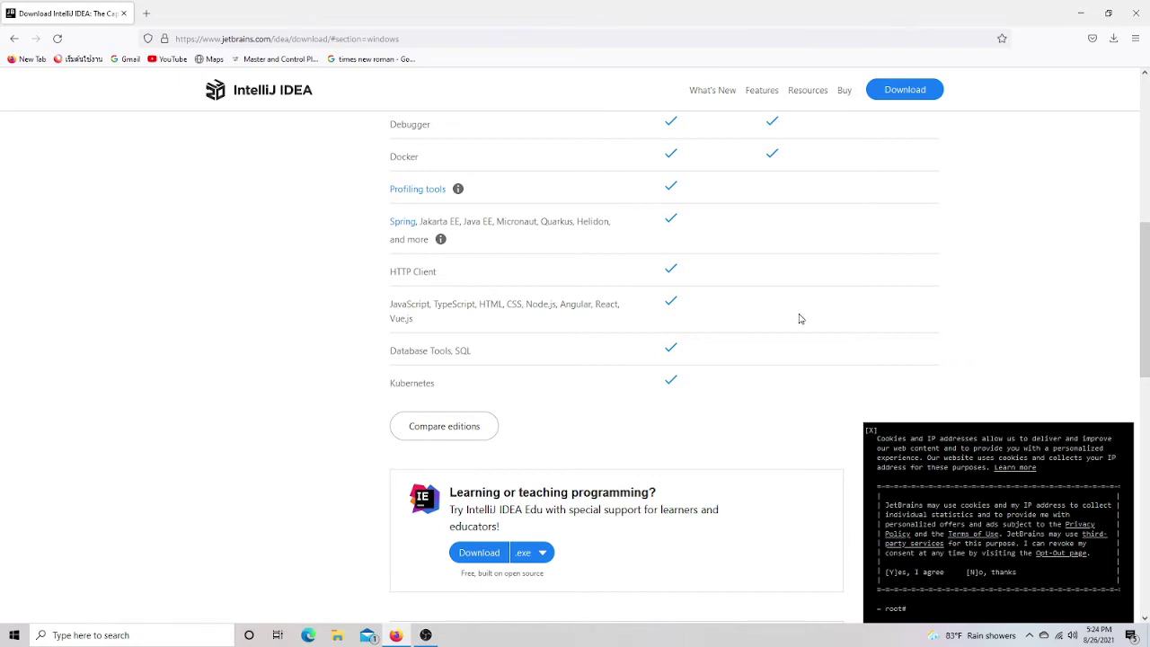
{"action": "scroll", "coordinate": [543, 321], "scroll_direction": "up", "scroll_amount": 5}
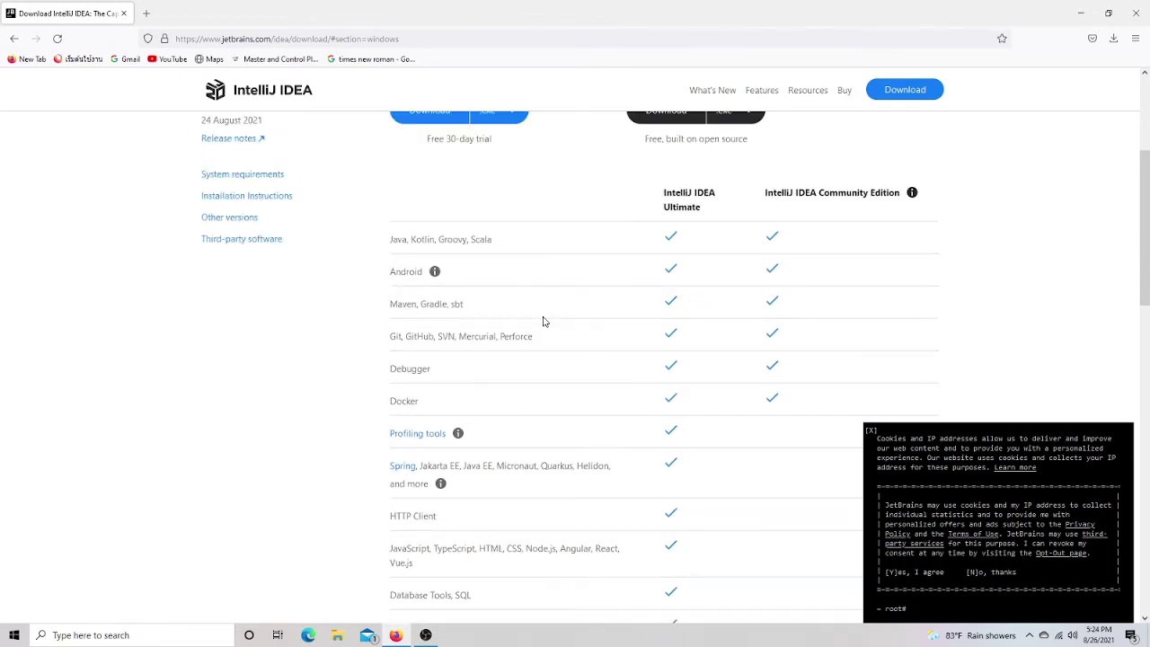
{"action": "scroll", "coordinate": [557, 407], "scroll_direction": "down", "scroll_amount": 5}
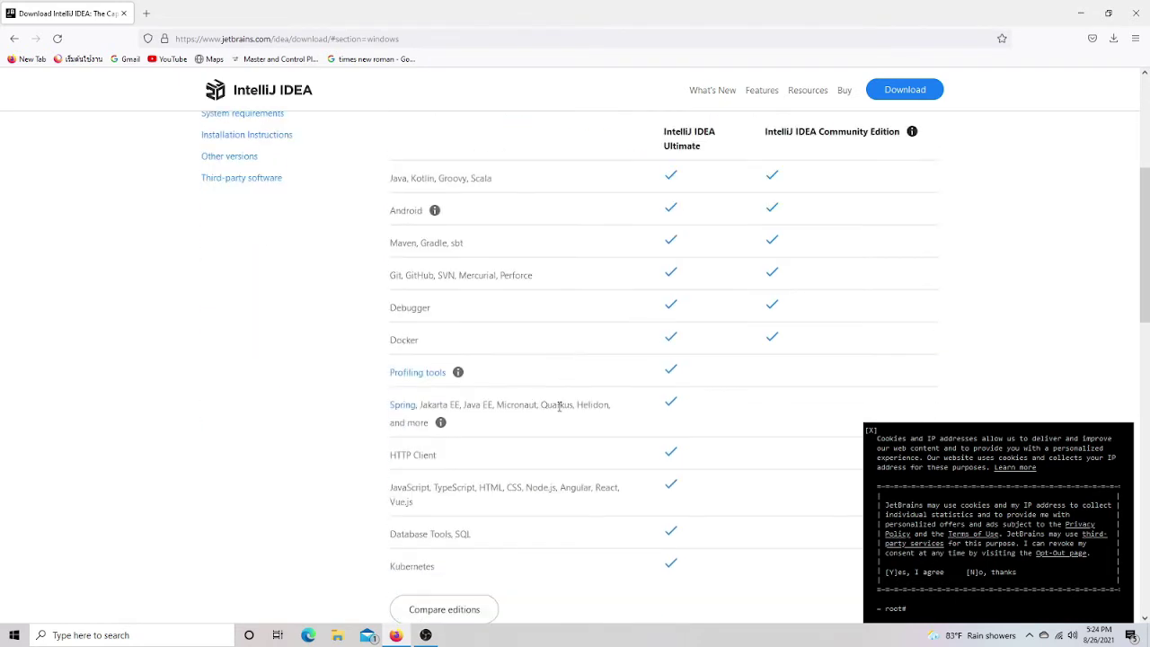
{"action": "scroll", "coordinate": [565, 400], "scroll_direction": "up", "scroll_amount": 2}
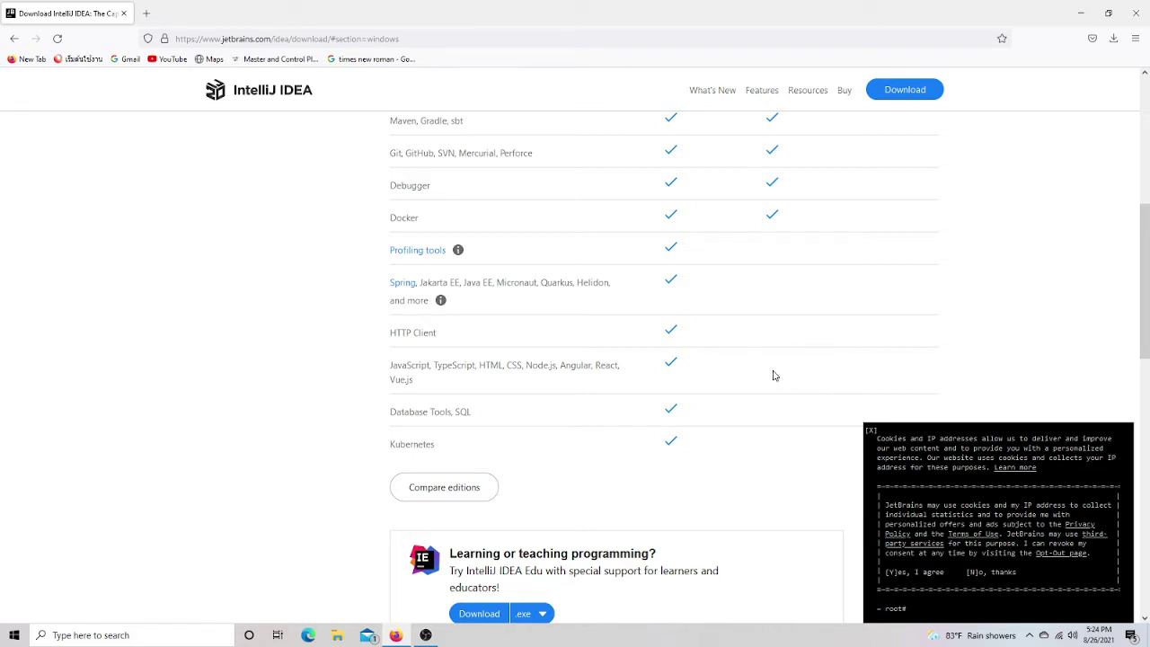
{"action": "scroll", "coordinate": [473, 362], "scroll_direction": "up", "scroll_amount": 1}
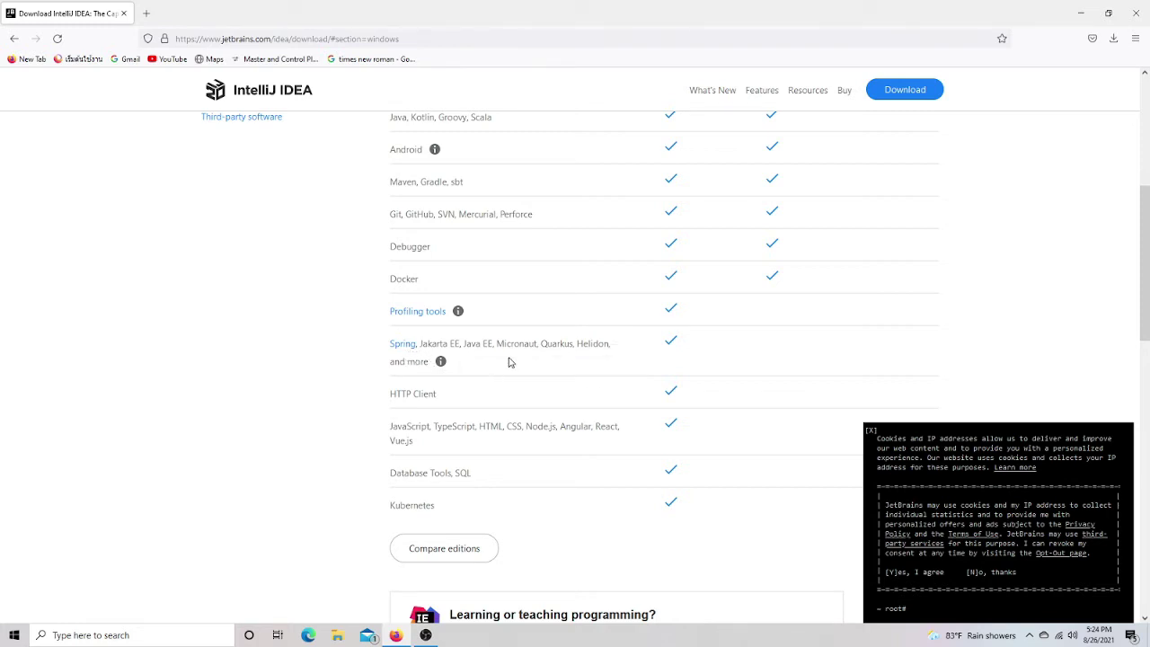
{"action": "scroll", "coordinate": [455, 392], "scroll_direction": "up", "scroll_amount": 3}
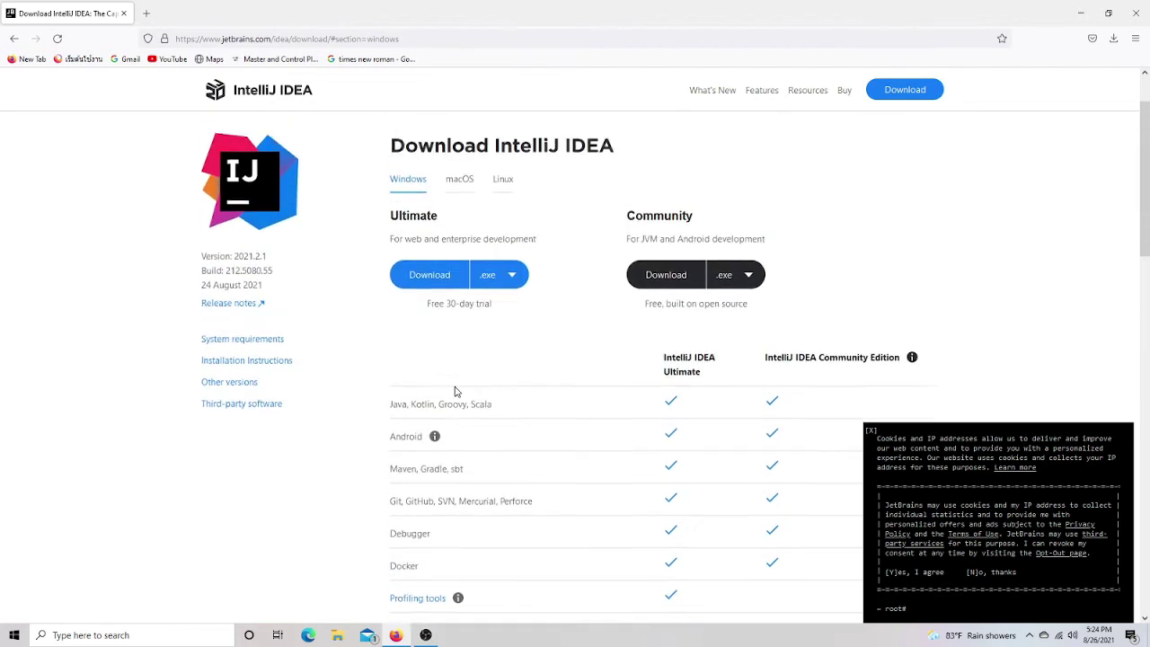
{"action": "scroll", "coordinate": [455, 391], "scroll_direction": "up", "scroll_amount": 1}
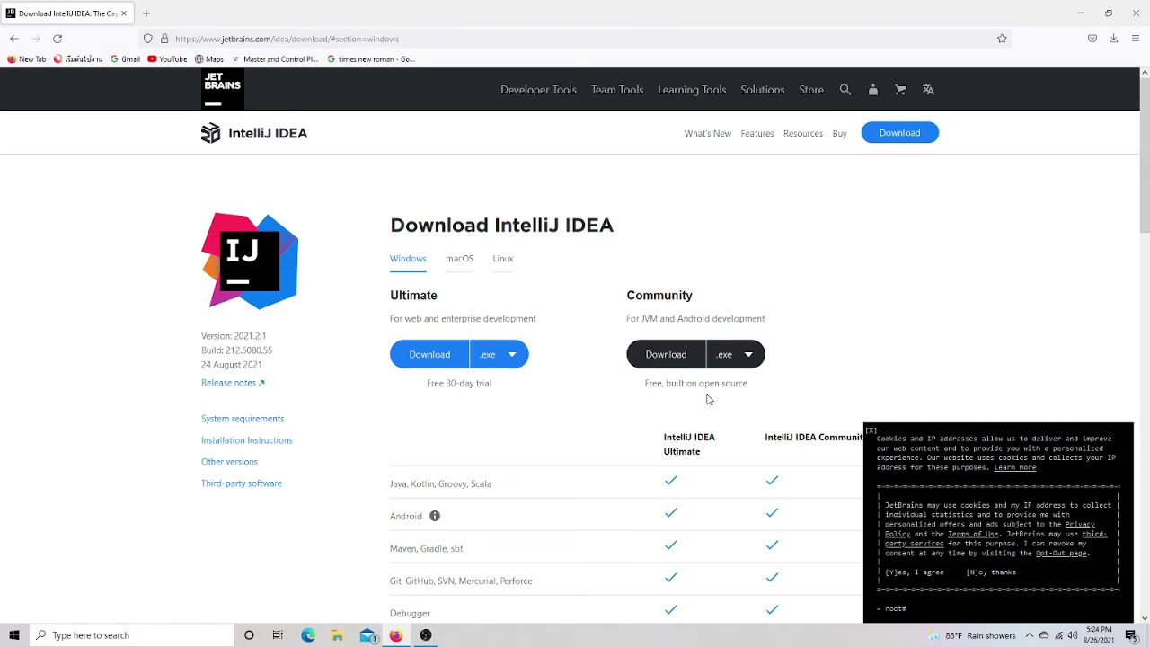
{"action": "scroll", "coordinate": [712, 401], "scroll_direction": "down", "scroll_amount": 1}
{"action": "scroll", "coordinate": [714, 401], "scroll_direction": "down", "scroll_amount": 1}
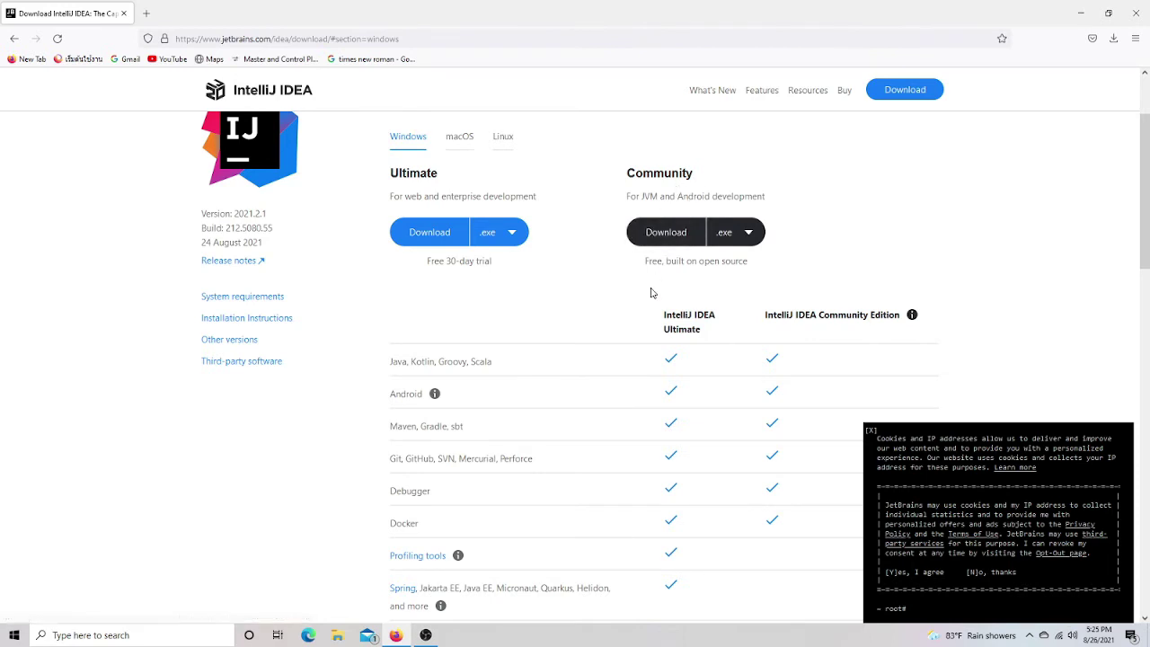
{"action": "scroll", "coordinate": [521, 277], "scroll_direction": "up", "scroll_amount": 2}
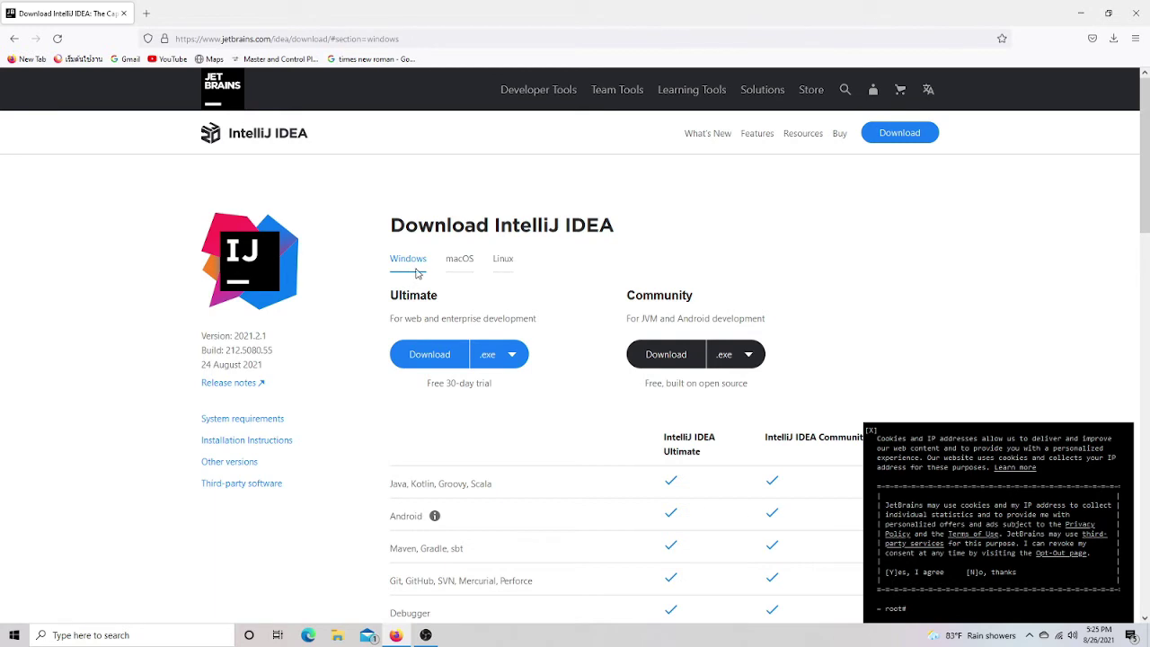
- Download the Windows .exe installer of the Community edition, save the file, and minimize the browser
{"action": "left_click", "coordinate": [666, 357]}
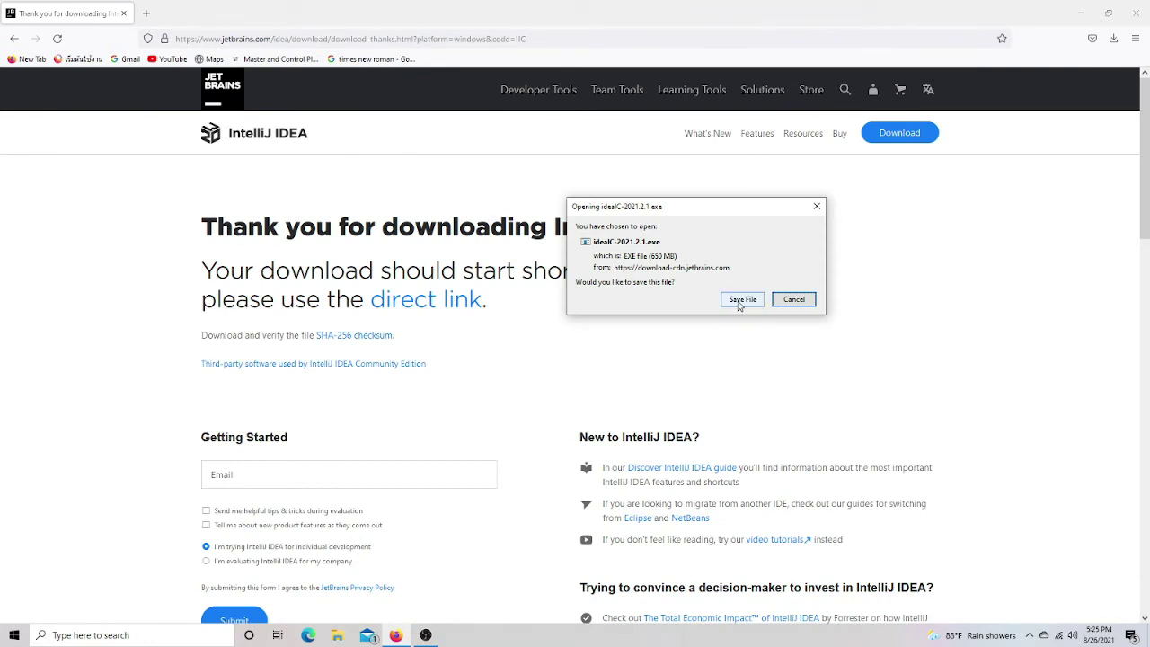
{"action": "left_click", "coordinate": [742, 300]}
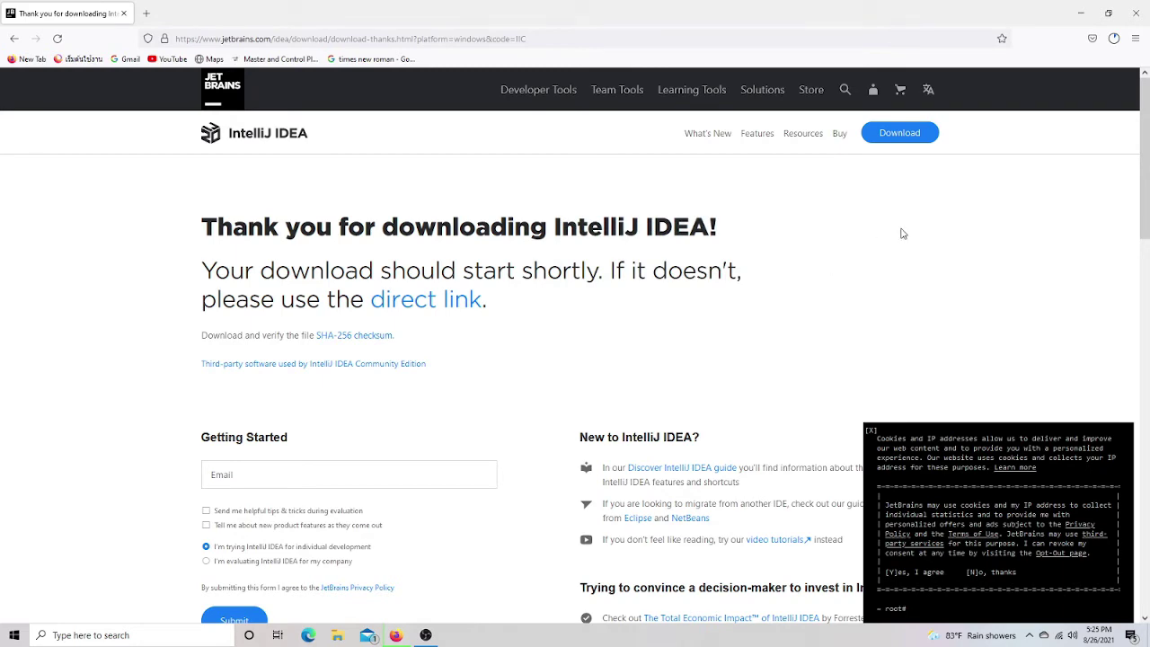
{"action": "left_click", "coordinate": [1080, 13]}
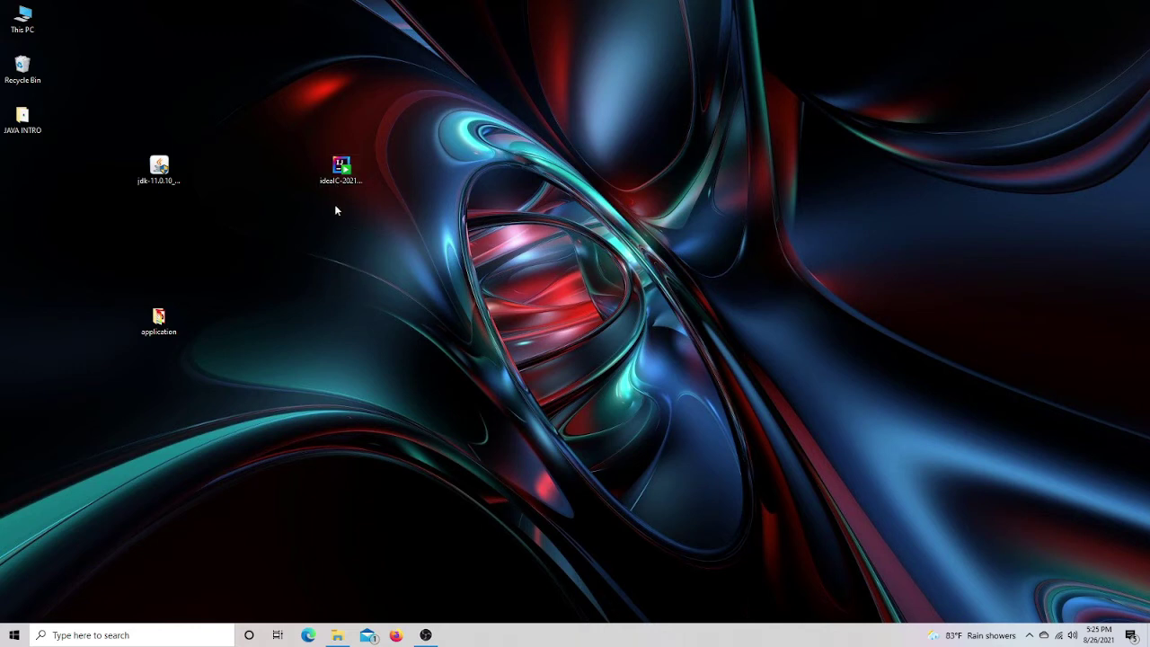
- Run the IntelliJ IDEA Community installer from the desktop and install it with the default destination and Start Menu folder
{"action": "left_click_drag", "start_coordinate": [336, 167], "coordinate": [384, 215]}
{"action": "double_click", "coordinate": [385, 215]}
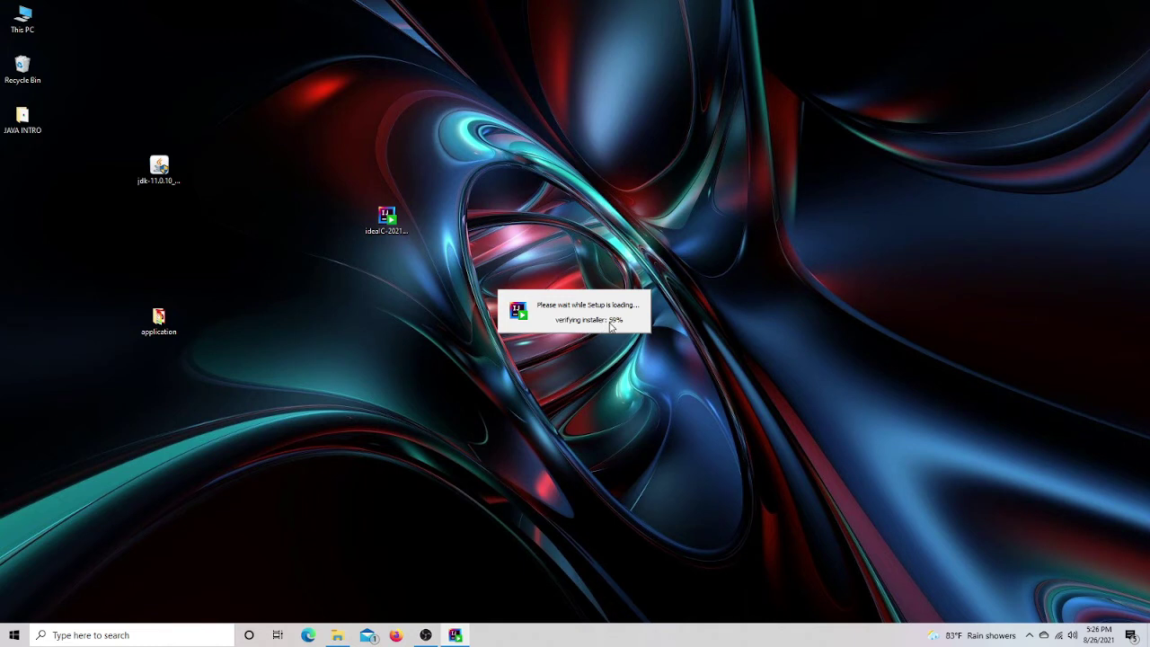
{"action": "left_click", "coordinate": [640, 414]}
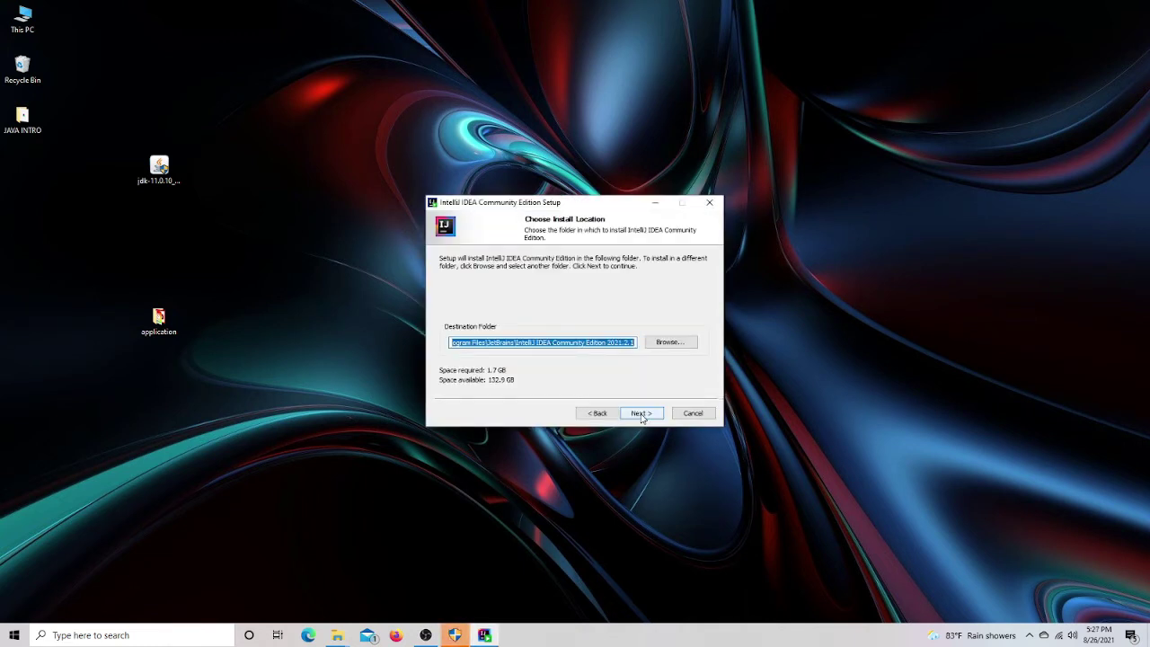
{"action": "left_click", "coordinate": [641, 415]}
{"action": "left_click", "coordinate": [641, 415]}
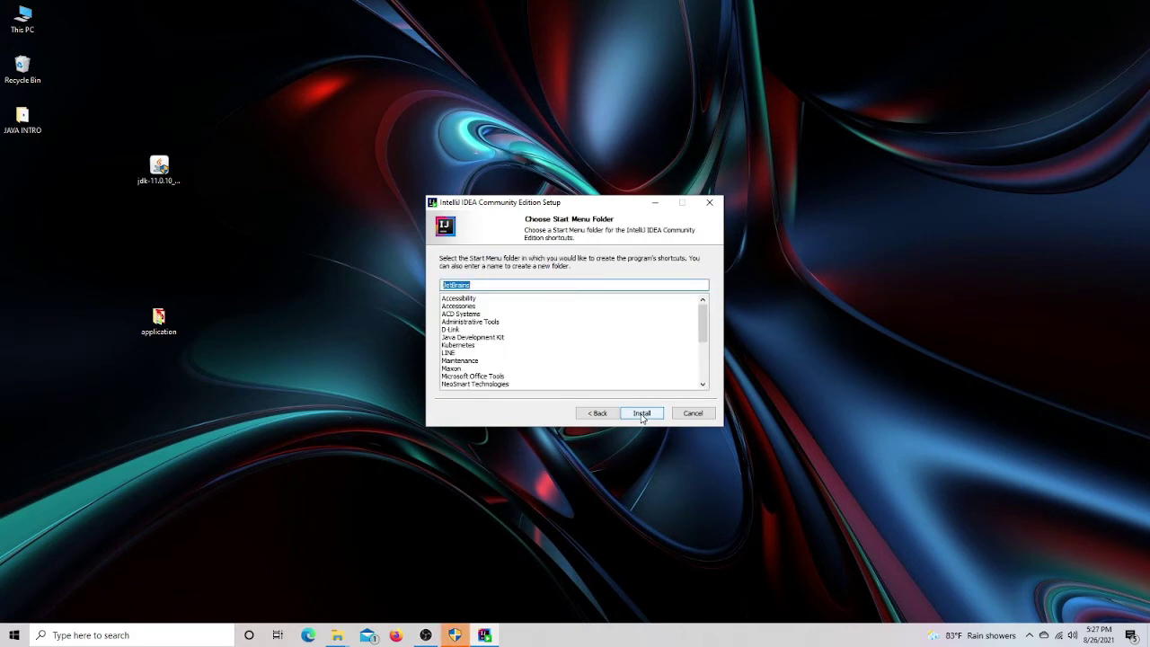
{"action": "left_click", "coordinate": [642, 415]}
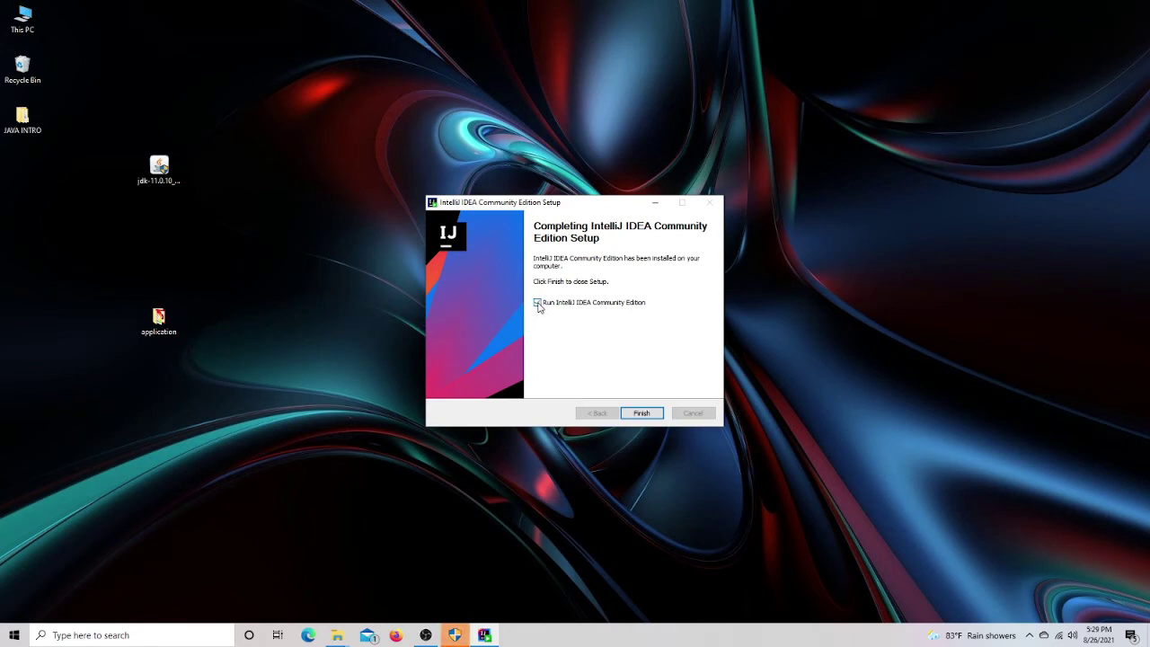
- Finish the setup with IntelliJ IDEA Community Edition set to run, start it without importing settings, and maximize its welcome window
{"action": "left_click", "coordinate": [537, 303]}
{"action": "left_click", "coordinate": [642, 413]}
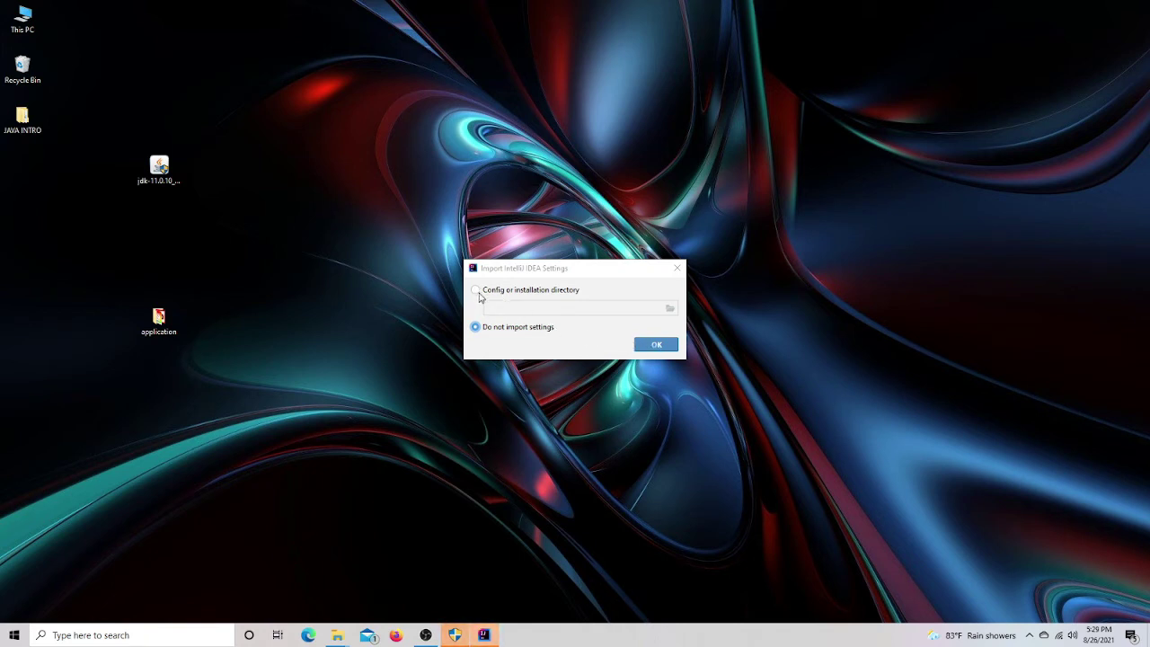
{"action": "left_click", "coordinate": [653, 346]}
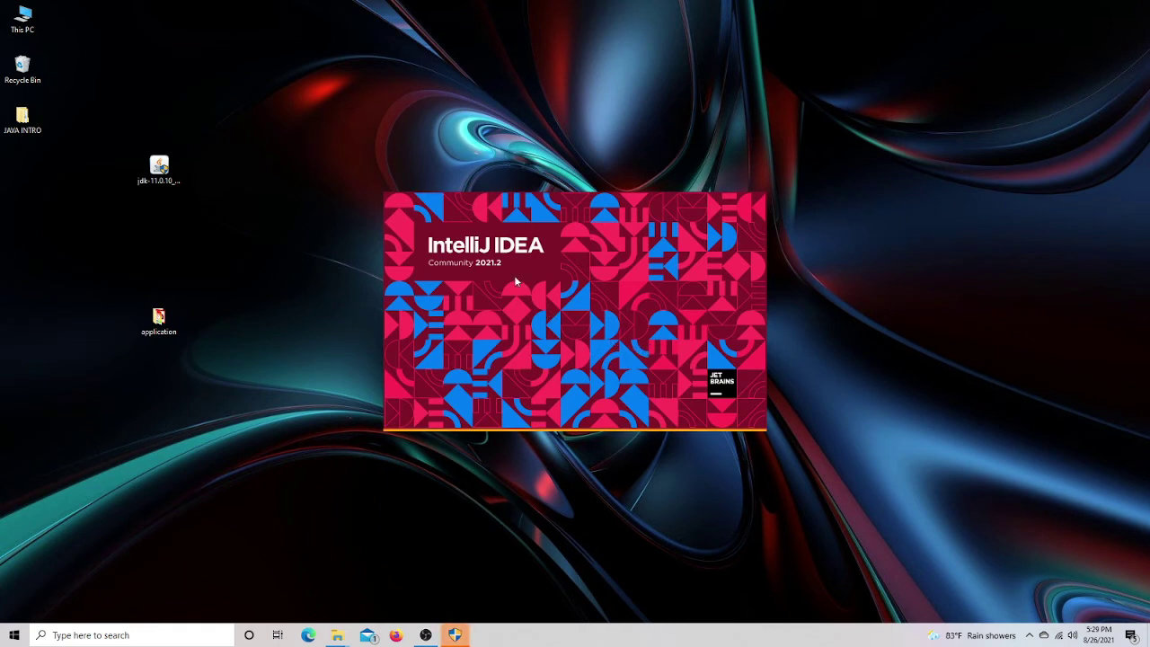
{"action": "double_click", "coordinate": [737, 99]}
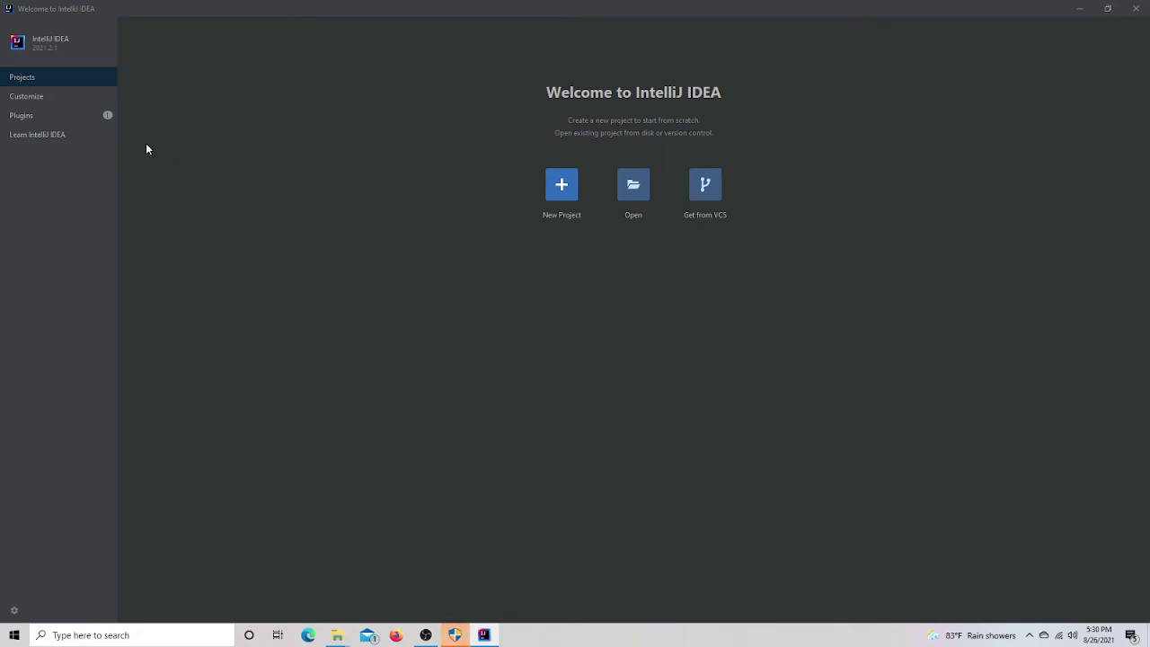
- Open the Customize options of the welcome screen and choose the Darcula color theme
{"action": "left_click", "coordinate": [28, 84]}
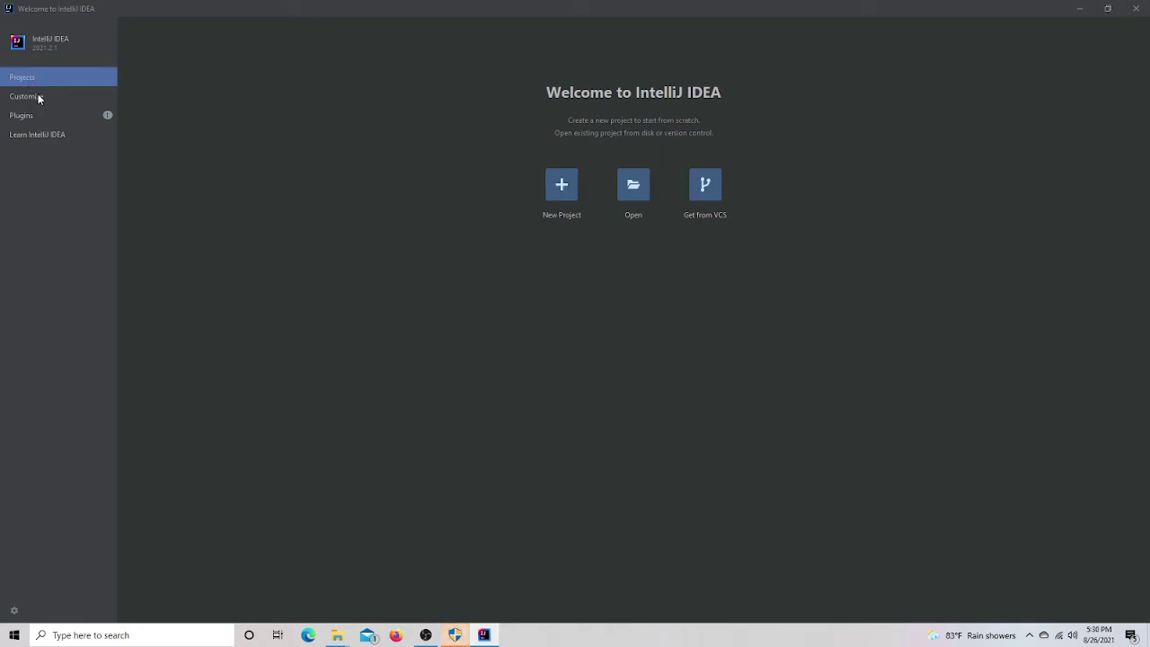
{"action": "left_click", "coordinate": [31, 102]}
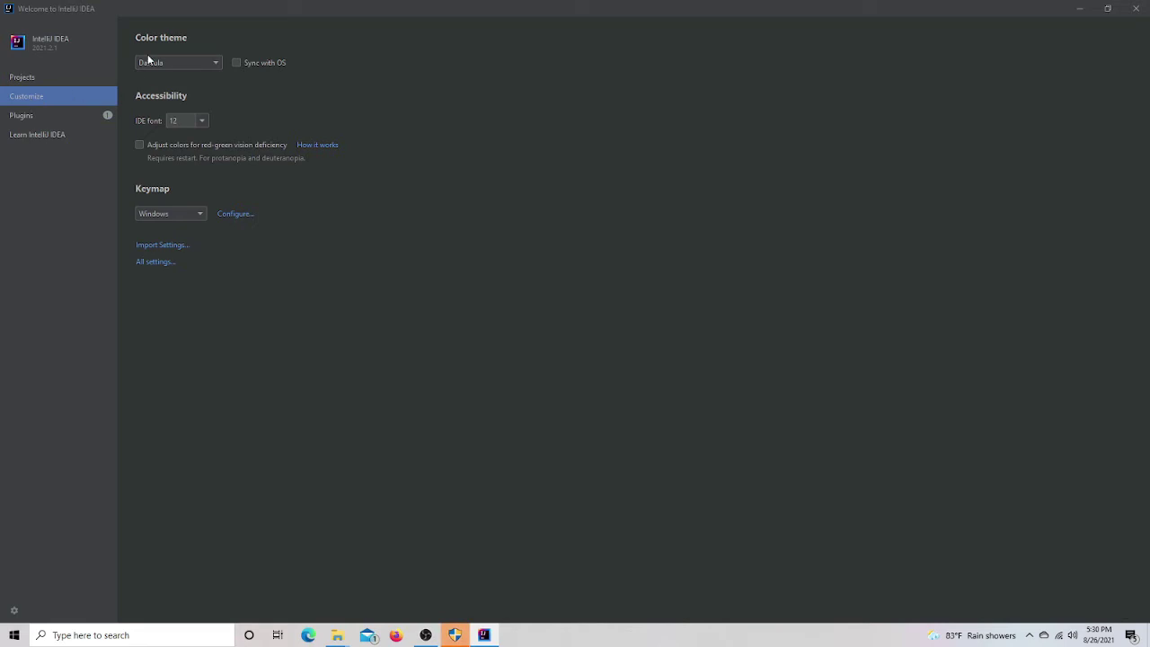
{"action": "left_click", "coordinate": [214, 65]}
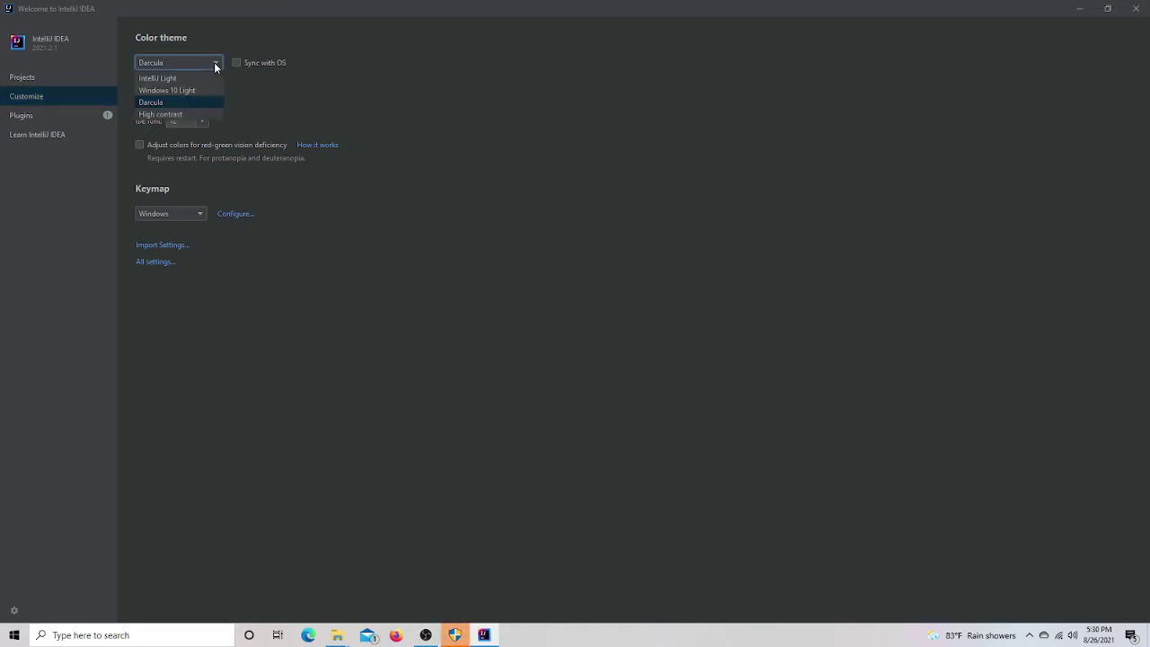
{"action": "left_click", "coordinate": [154, 108]}
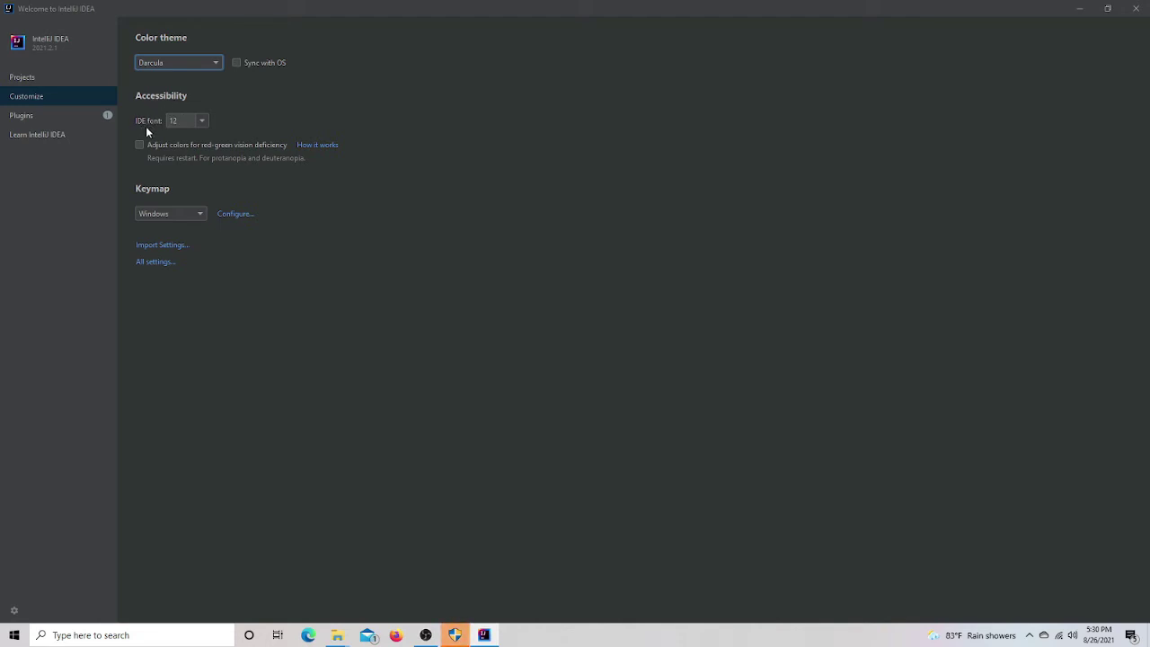
- Review the available IDE font sizes and keymap presets without changing either setting
{"action": "left_click", "coordinate": [202, 122]}
{"action": "left_click", "coordinate": [202, 124]}
{"action": "left_click", "coordinate": [201, 216]}
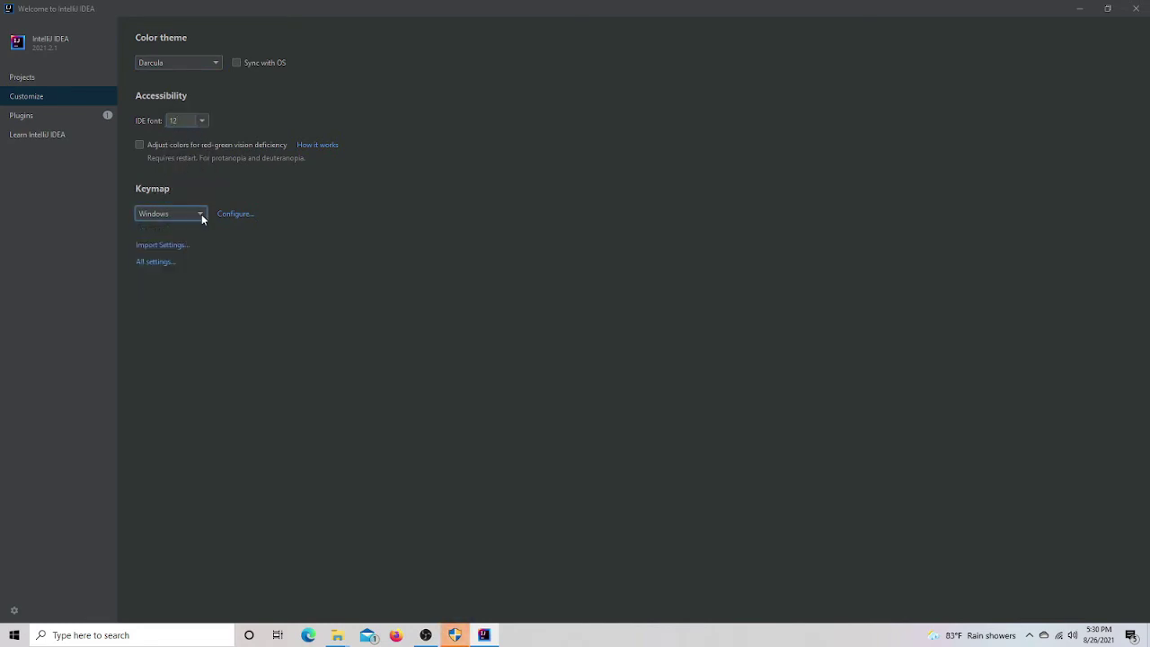
{"action": "left_click", "coordinate": [201, 213]}
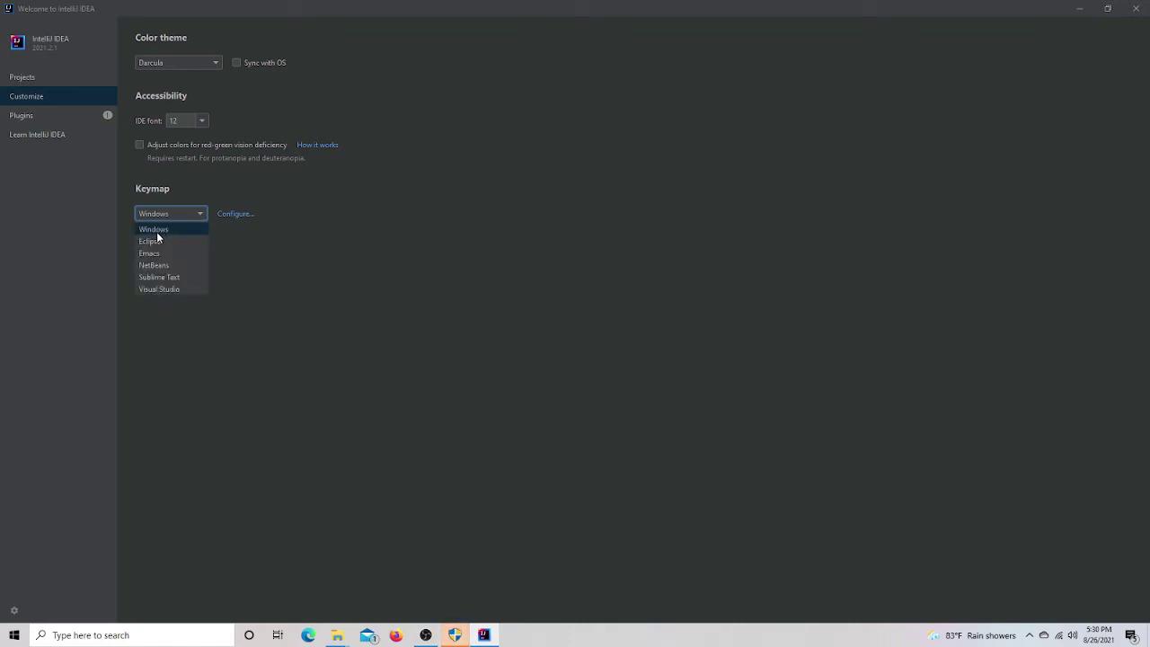
{"action": "key", "text": "Escape"}
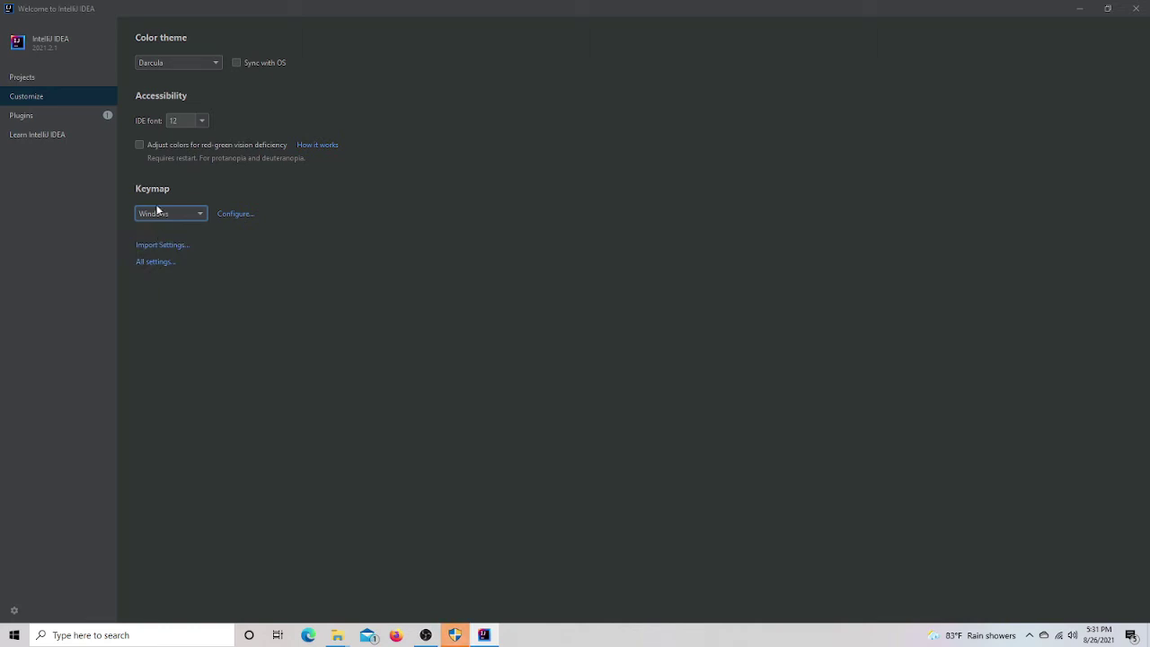
{"action": "left_click", "coordinate": [201, 215]}
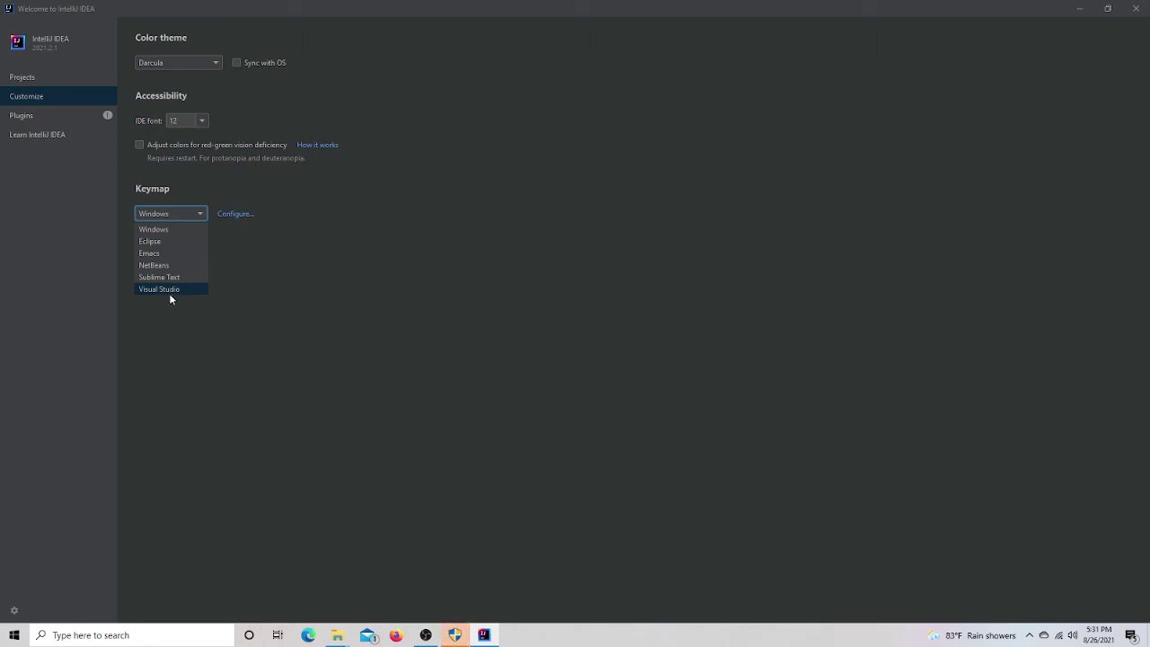
{"action": "left_click", "coordinate": [164, 216]}
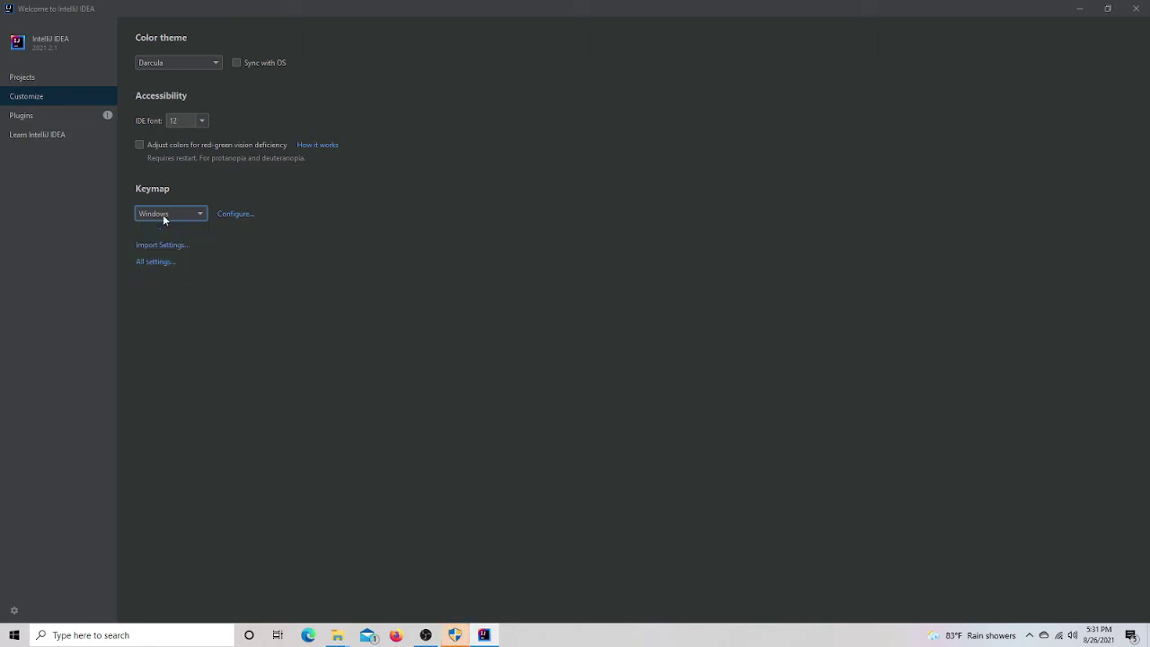
- Open the keymap configuration settings, search the settings for "font", and show the Editor Font page
{"action": "left_click", "coordinate": [236, 216]}
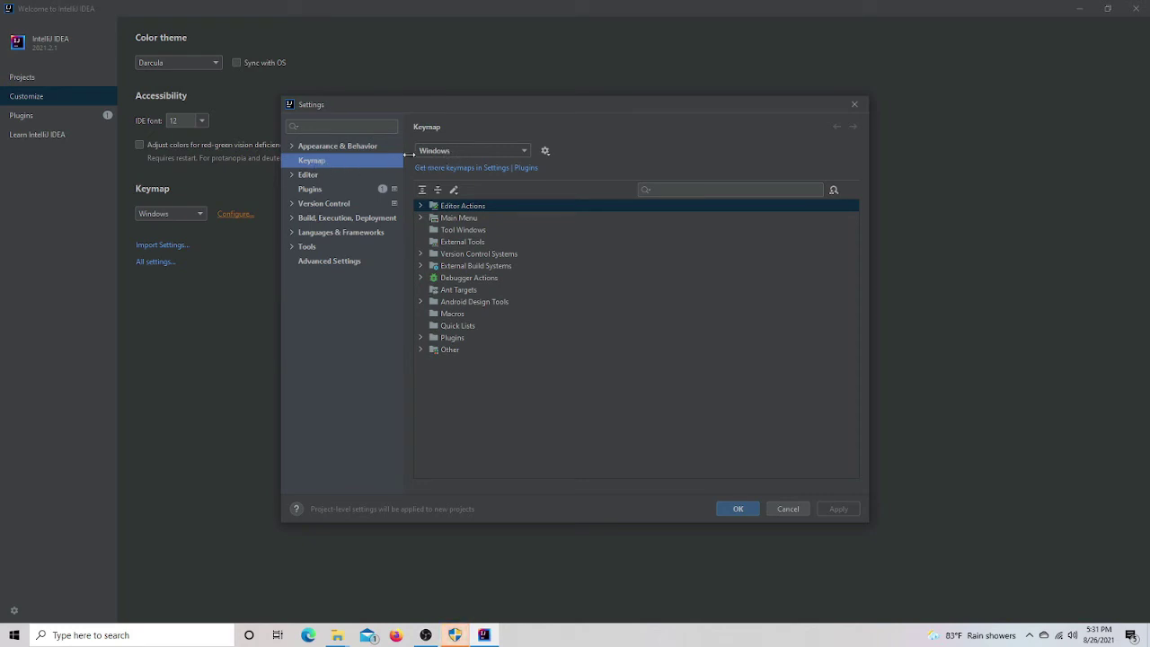
{"action": "left_click", "coordinate": [336, 127]}
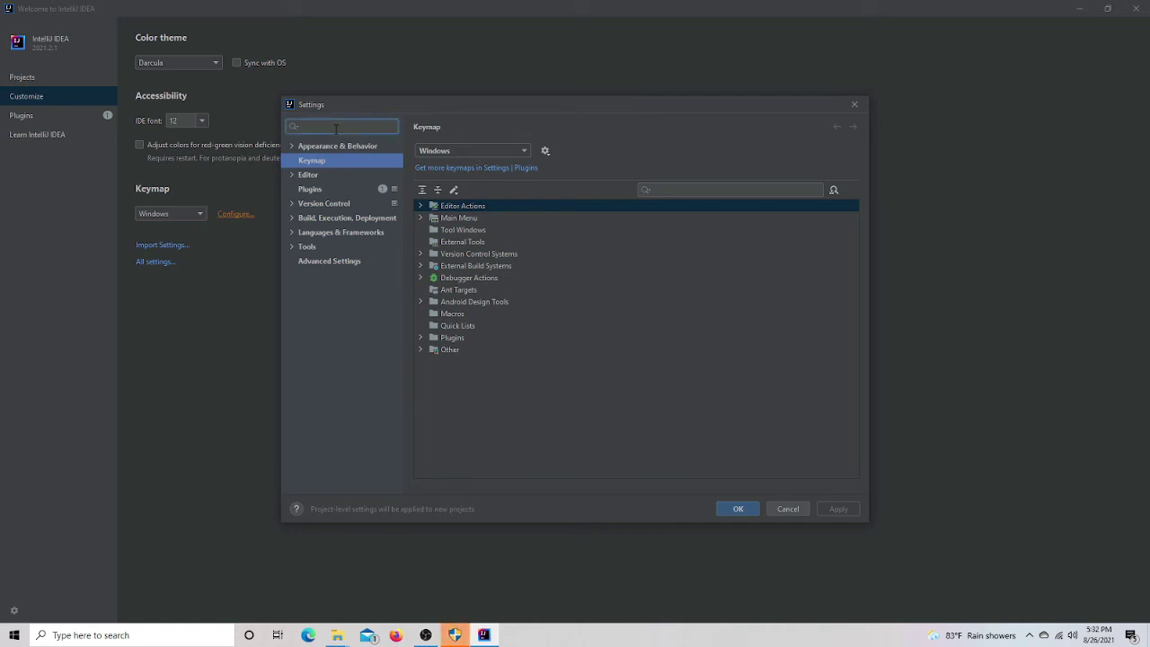
{"action": "type", "text": "font"}
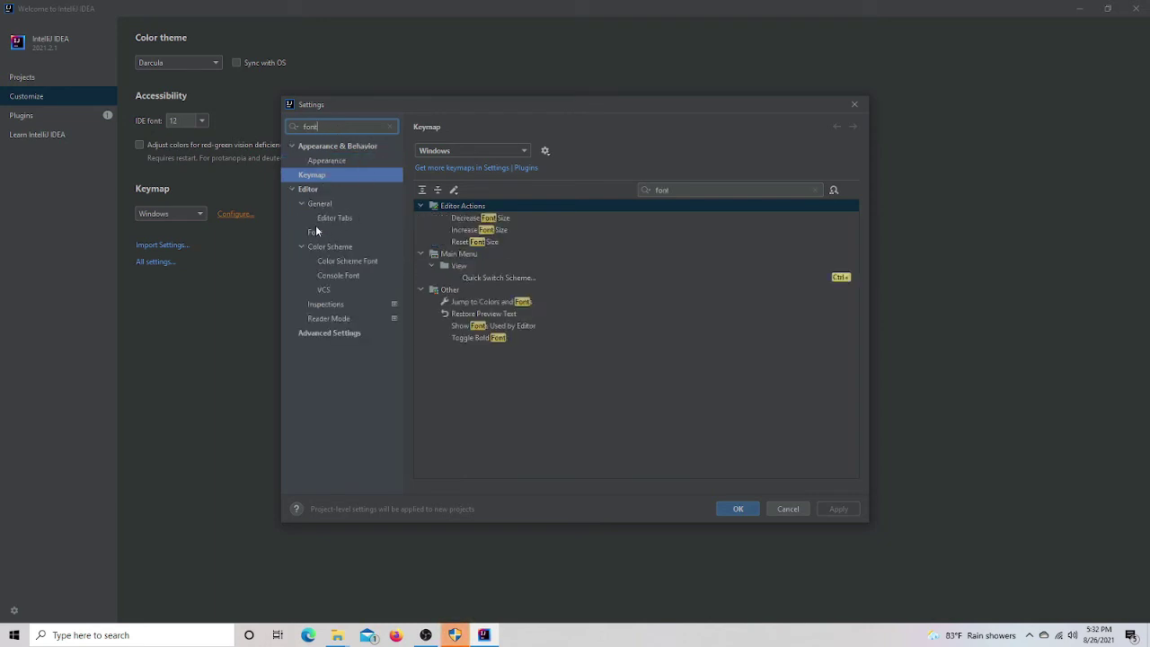
{"action": "left_click", "coordinate": [314, 232]}
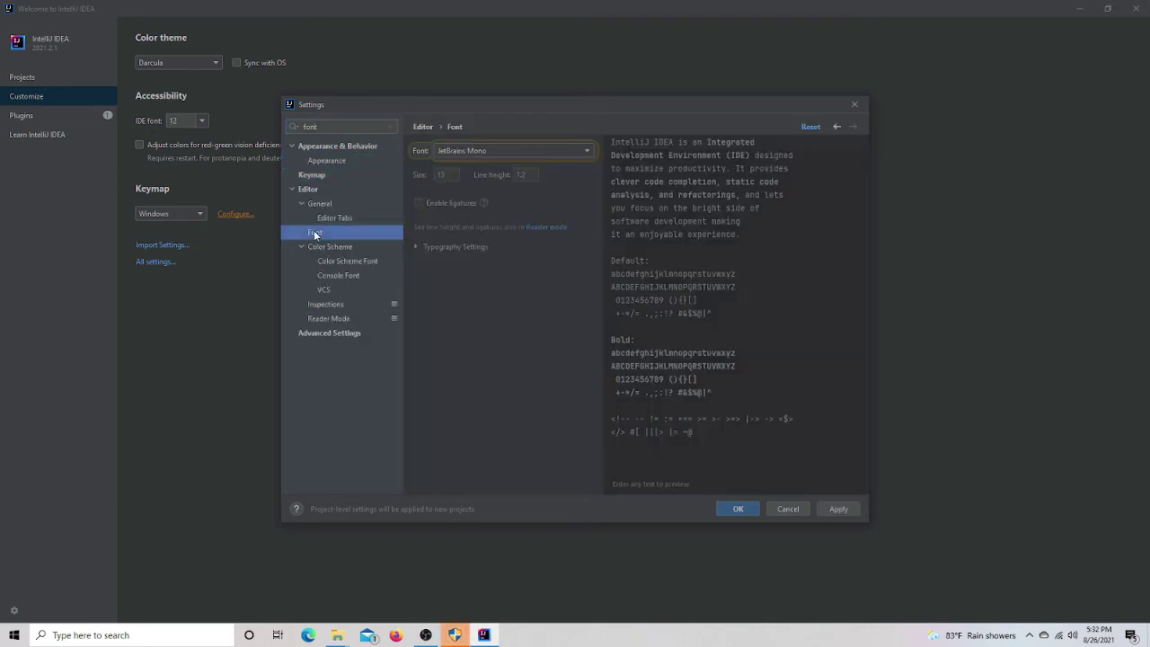
- Set the editor font size to 40, apply the change, and close the settings
{"action": "left_click", "coordinate": [446, 174]}
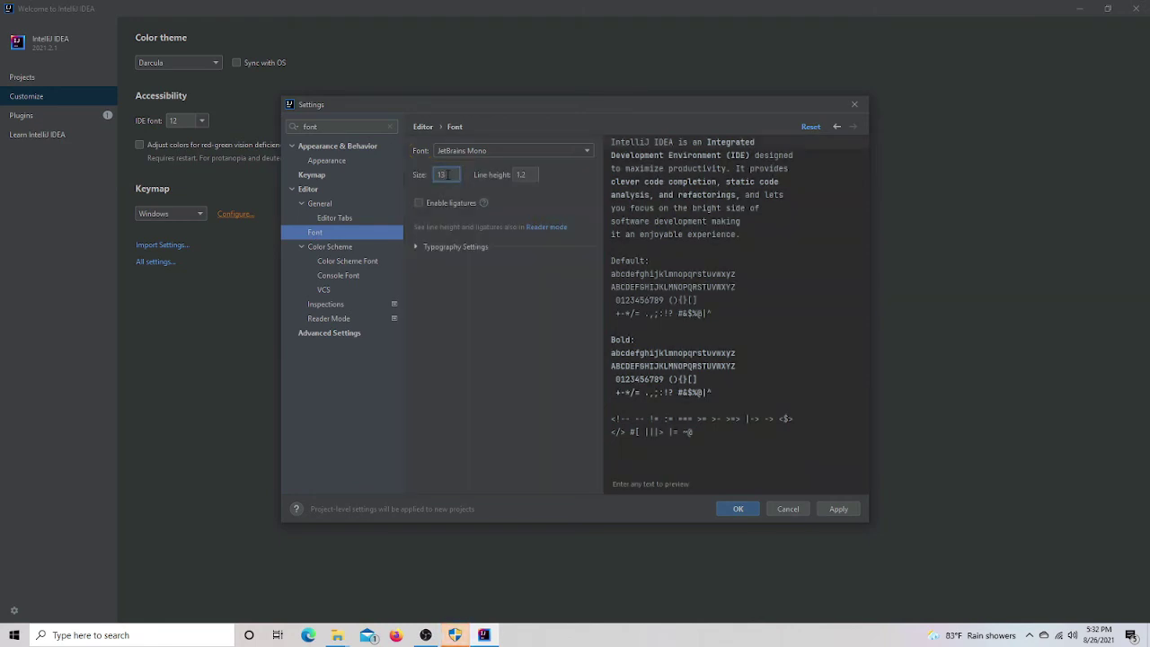
{"action": "key", "text": "BackSpace"}
{"action": "key", "text": "BackSpace"}
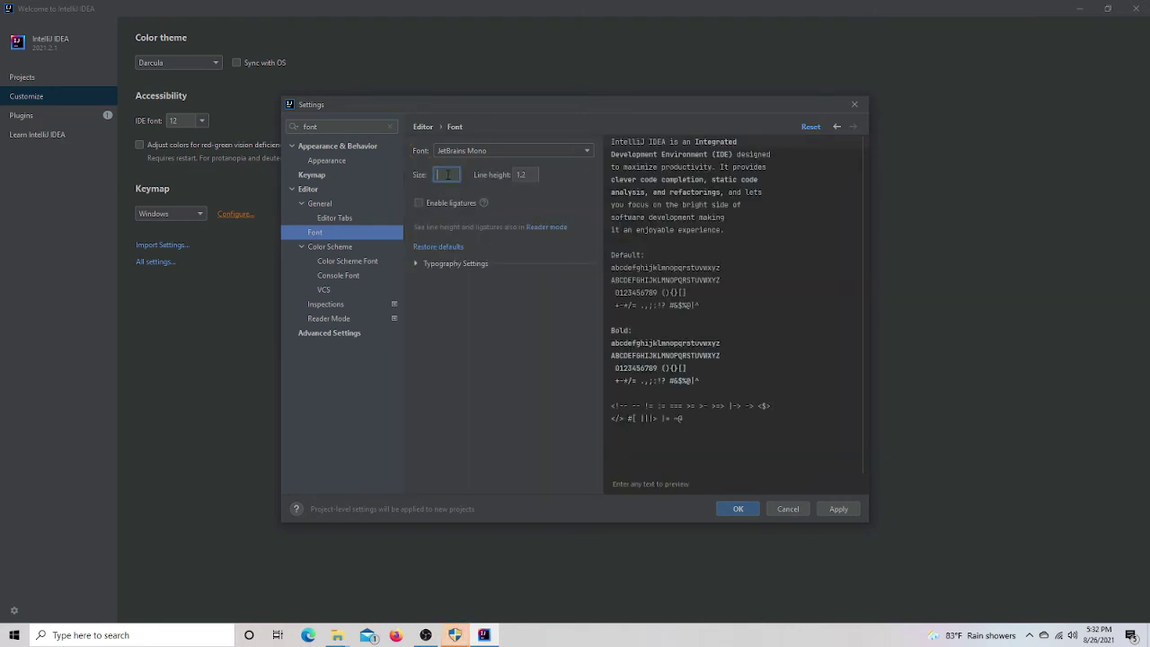
{"action": "type", "text": "40"}
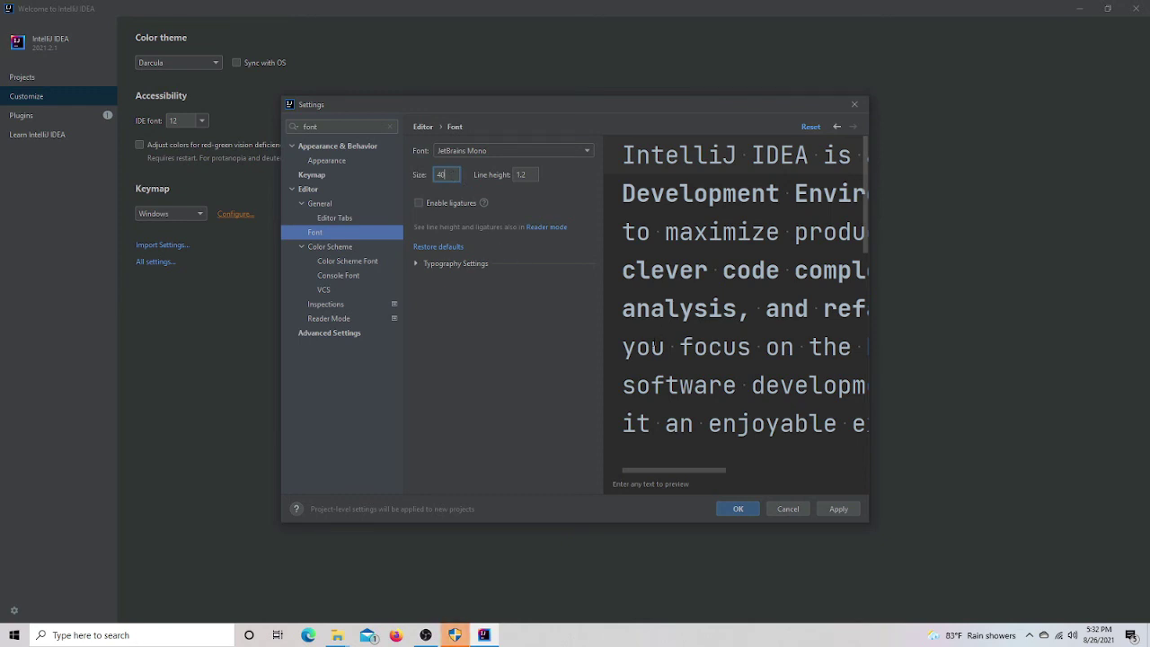
{"action": "left_click", "coordinate": [833, 511]}
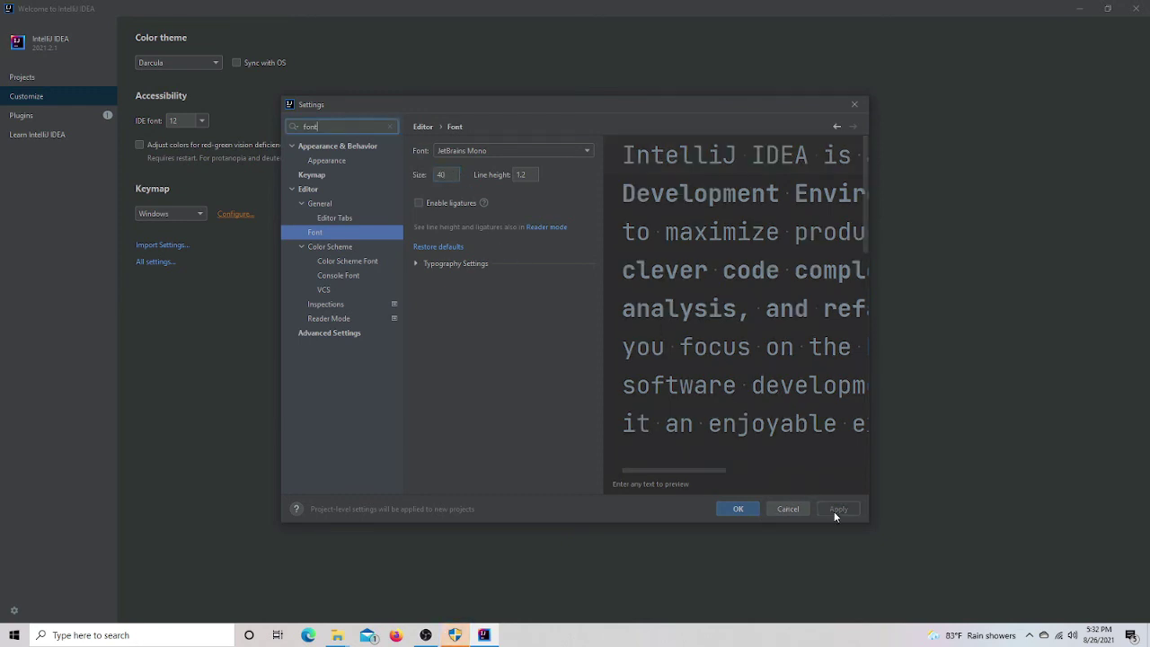
{"action": "left_click", "coordinate": [738, 509]}
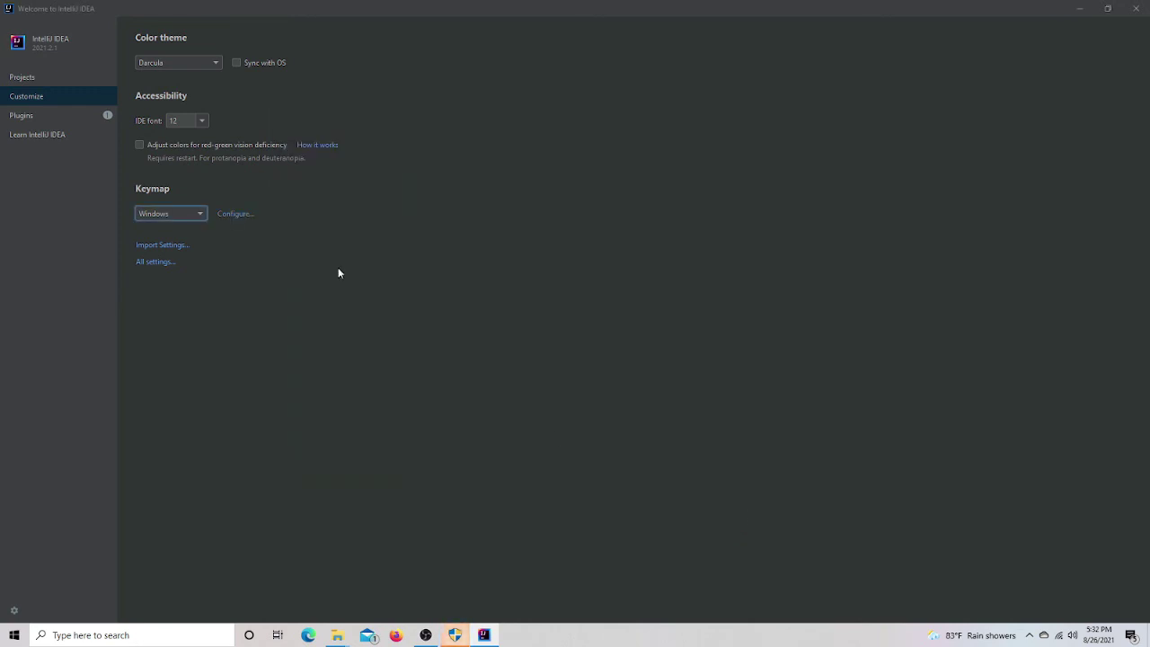
- Start a new Java project and examine its Project SDK options, including the home directory selection for adding a JDK
{"action": "left_click", "coordinate": [22, 77]}
{"action": "left_click", "coordinate": [562, 182]}
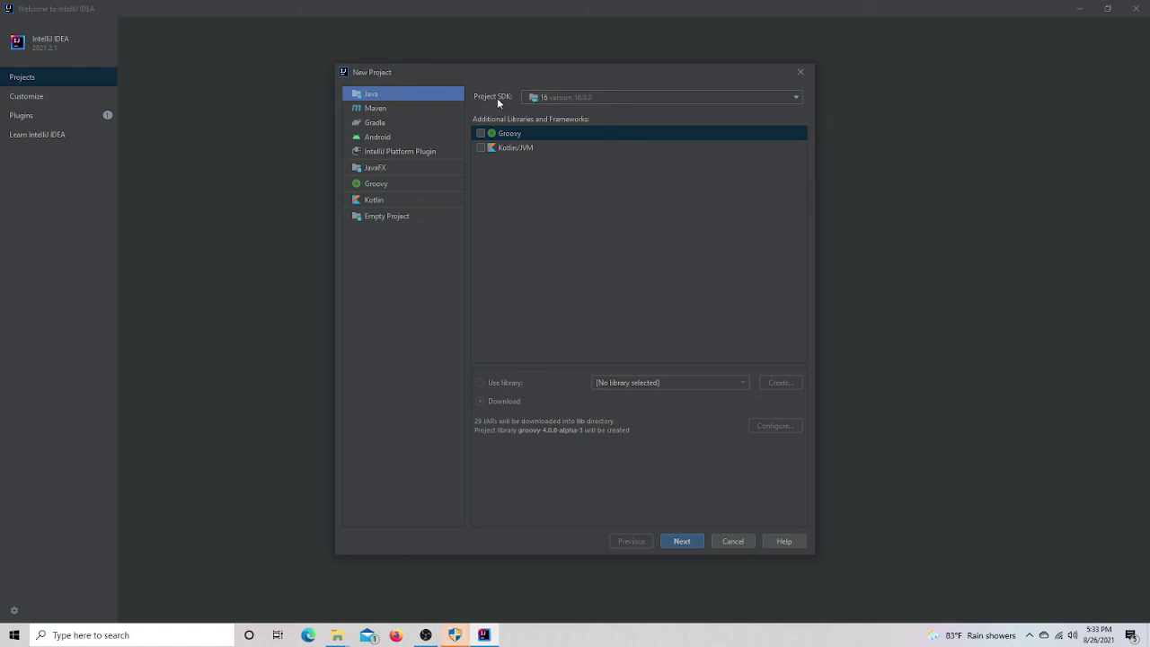
{"action": "left_click", "coordinate": [795, 98]}
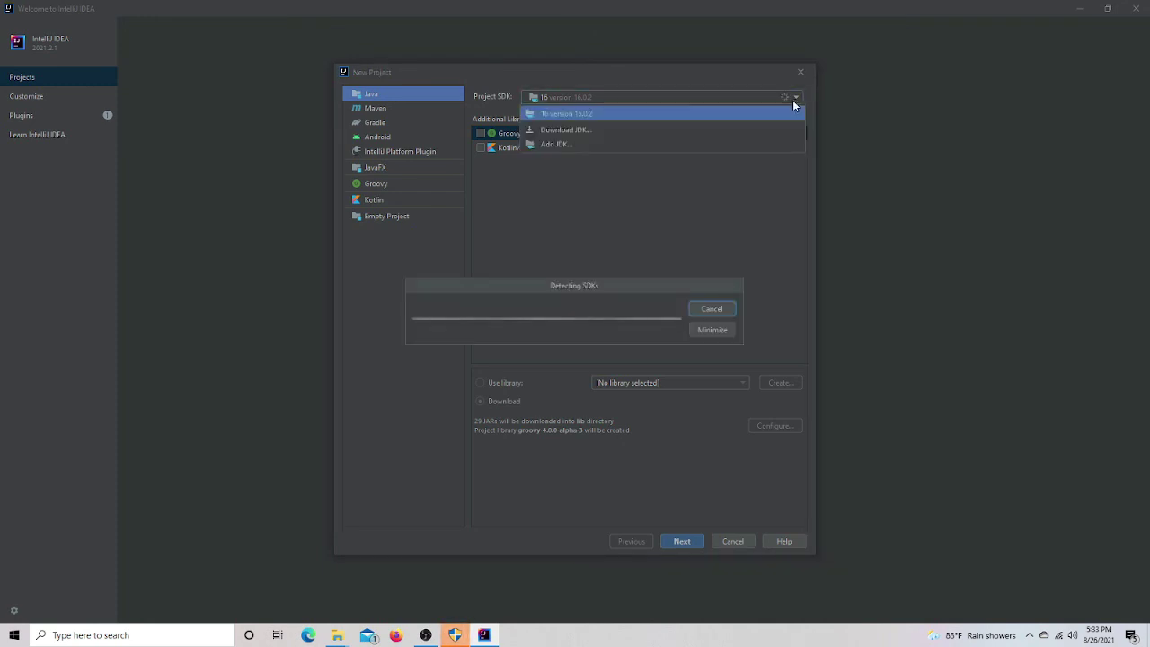
{"action": "left_click", "coordinate": [556, 144]}
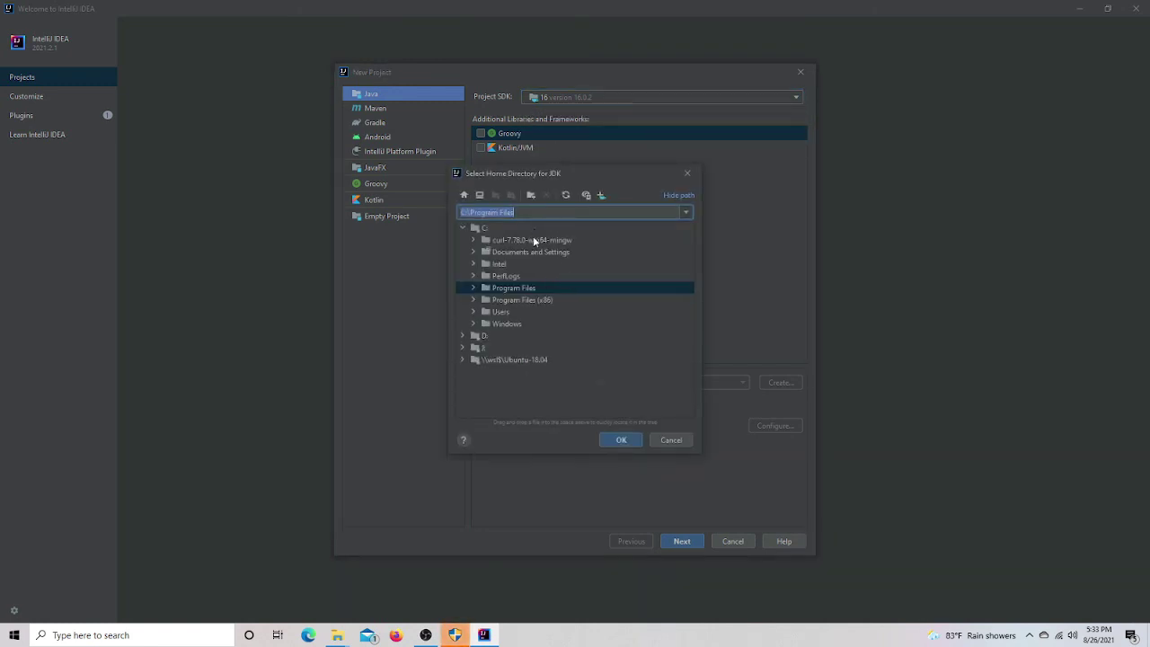
{"action": "left_click", "coordinate": [687, 173]}
- Review the detected SDKs available for the Java project, and close the New Project dialog without creating a project
{"action": "left_click", "coordinate": [794, 101]}
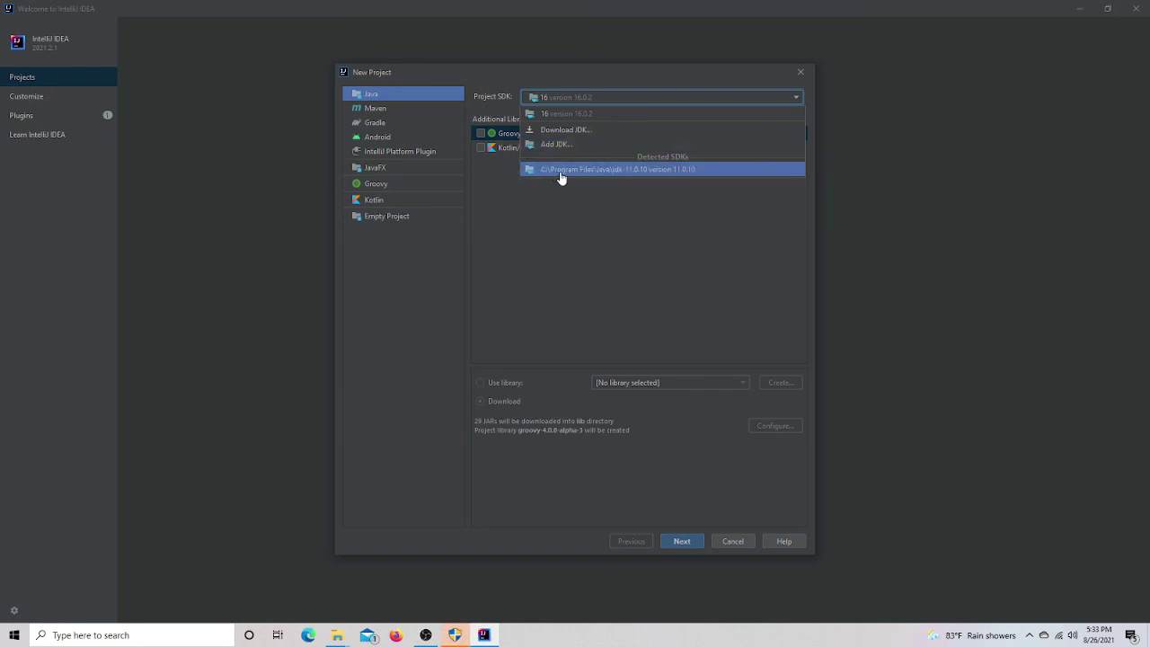
{"action": "left_click", "coordinate": [552, 208]}
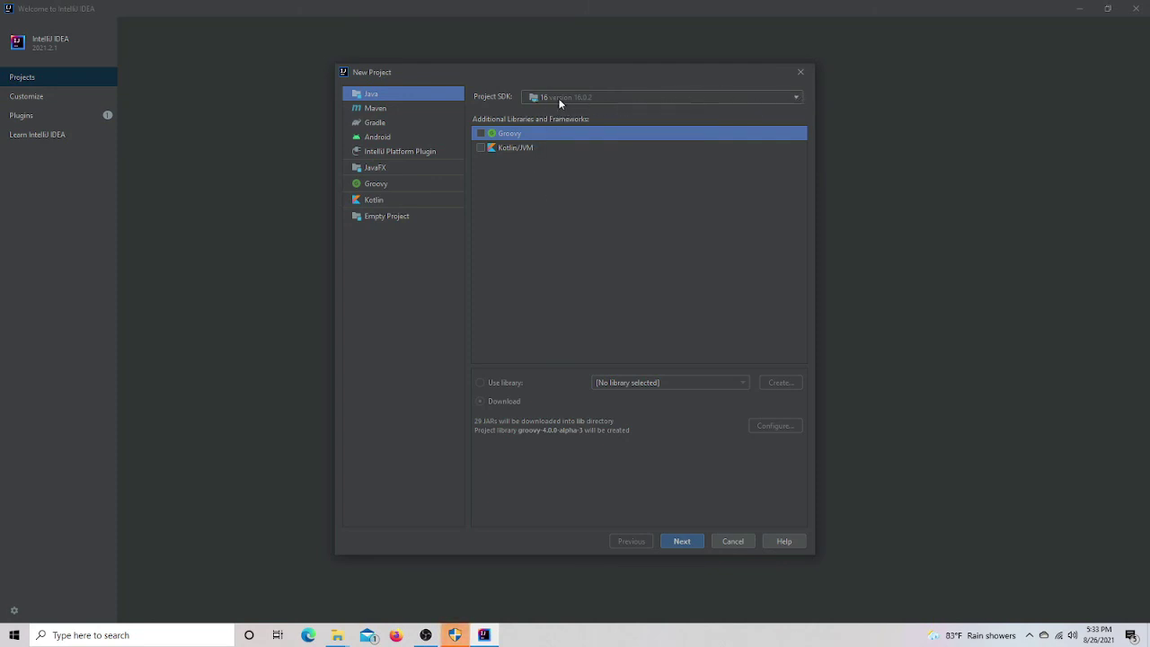
{"action": "left_click", "coordinate": [797, 100]}
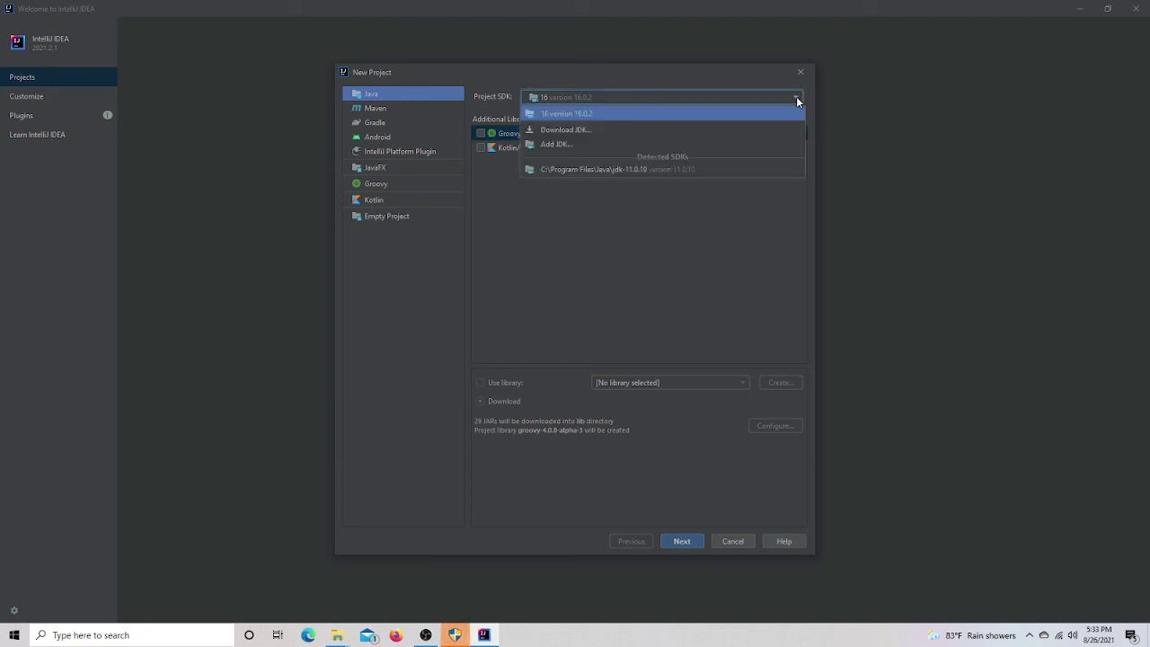
{"action": "left_click", "coordinate": [796, 100]}
{"action": "left_click", "coordinate": [796, 101]}
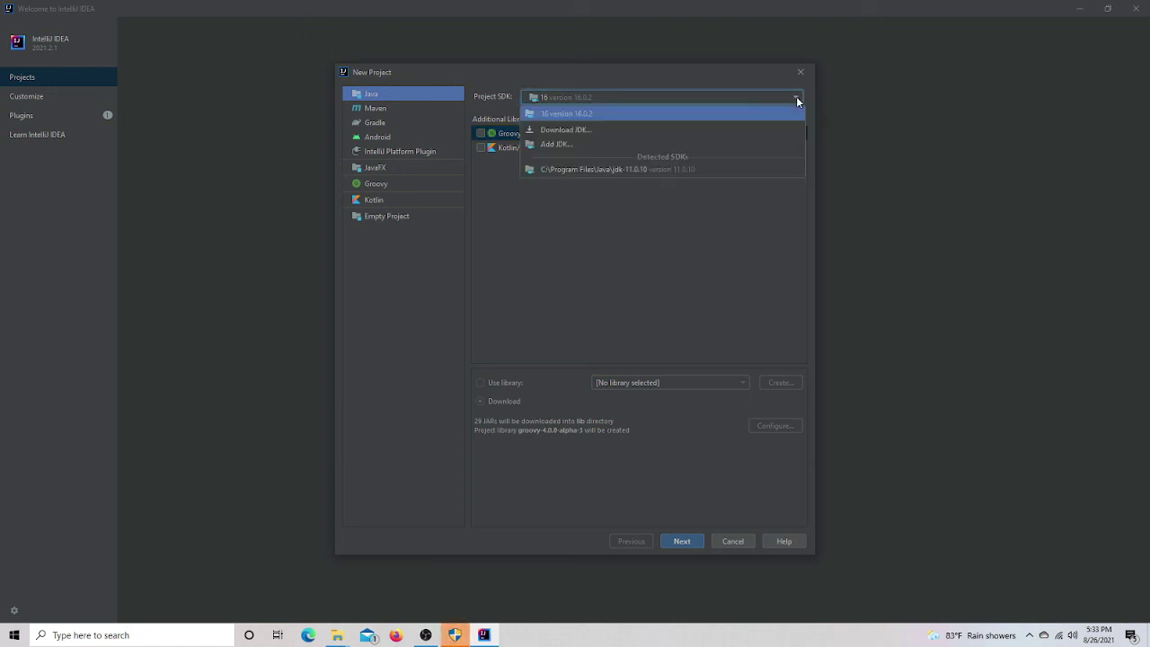
{"action": "left_click", "coordinate": [608, 170]}
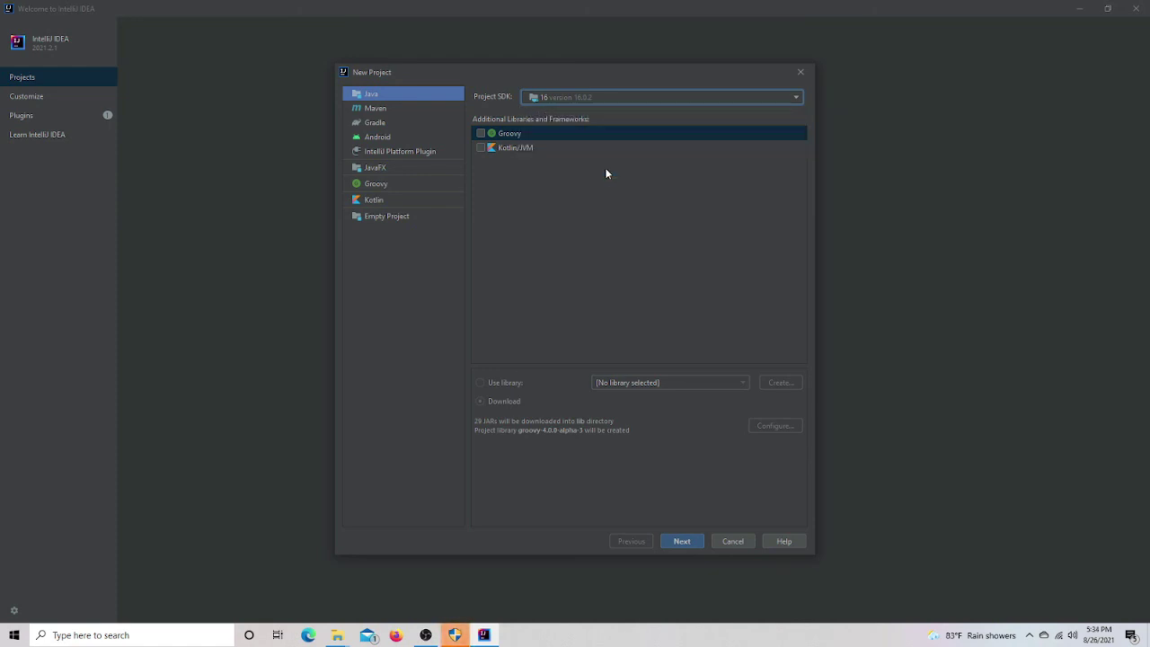
{"action": "left_click", "coordinate": [801, 72]}
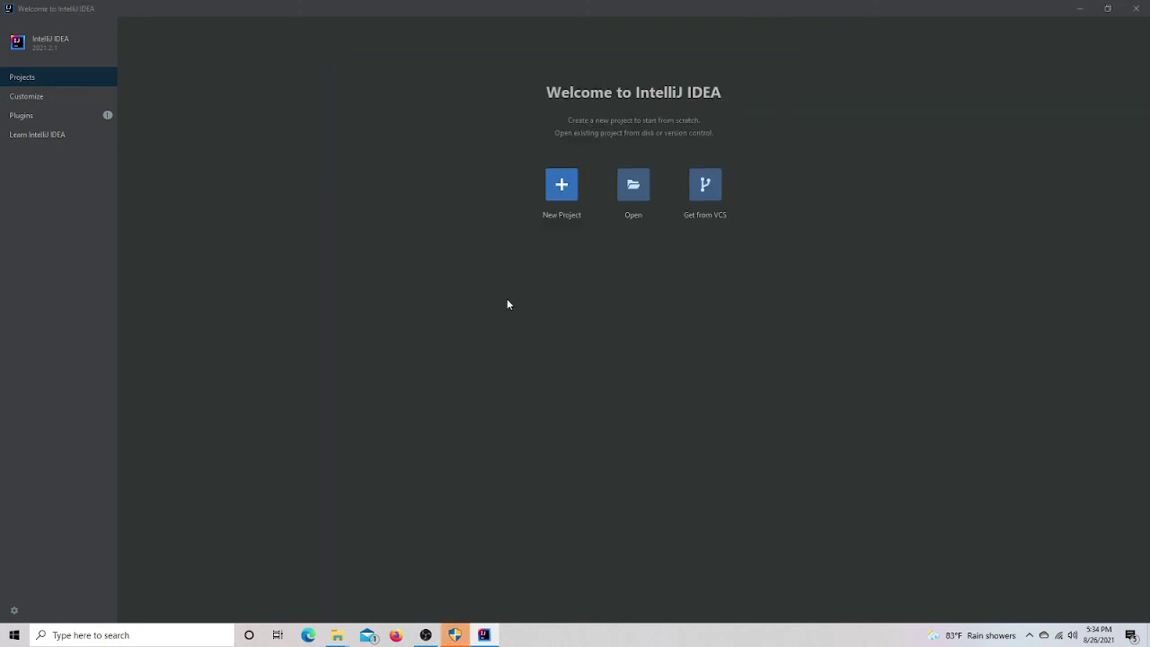